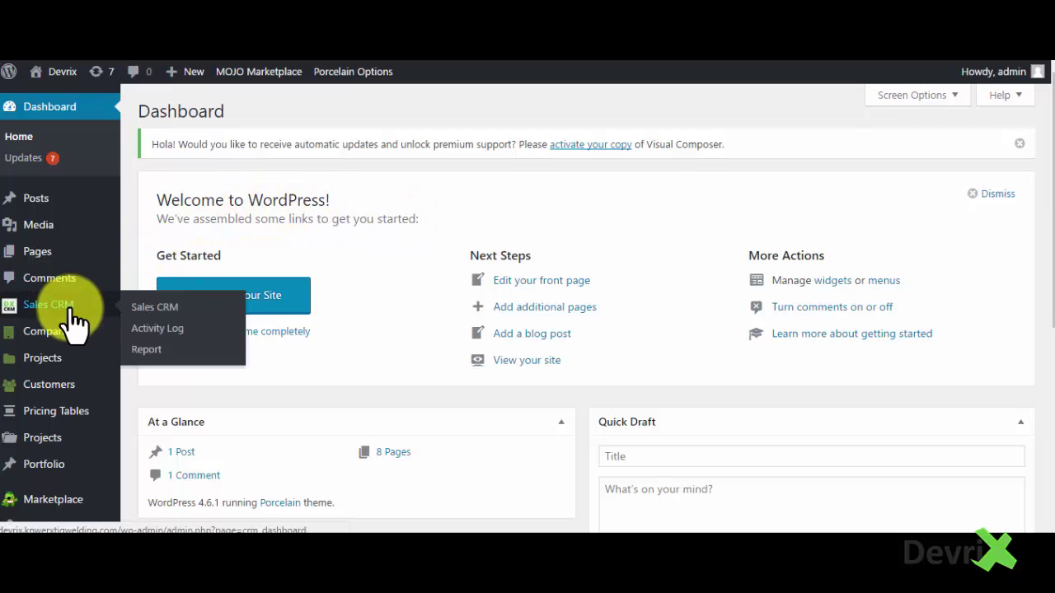
Open the DX Sales CRM dashboard and scroll through the Companies, Customers and Projects totals.
left_click(180, 309)
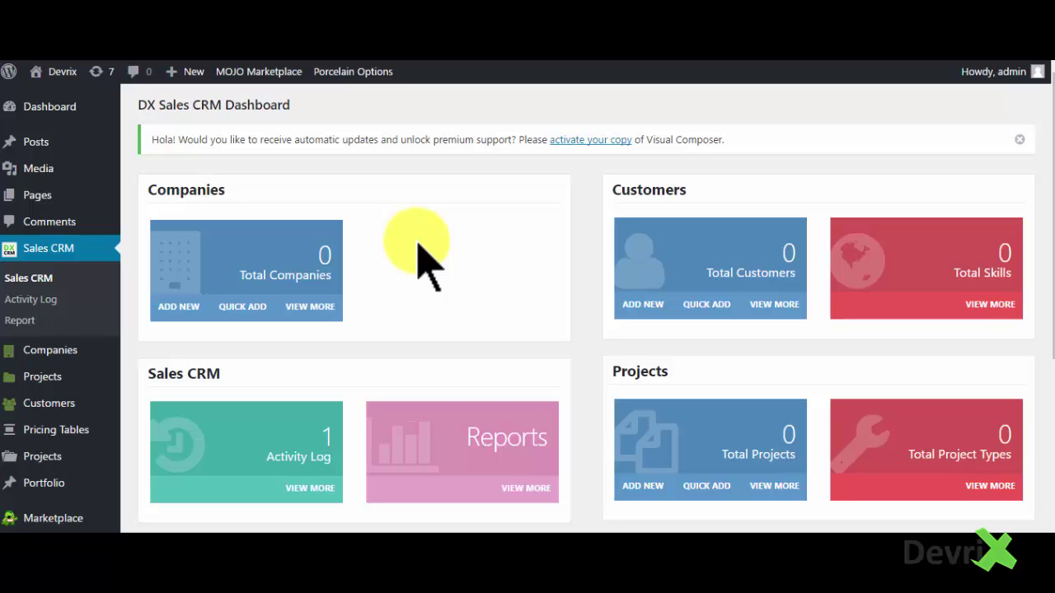
scroll(425, 259, "down", 3)
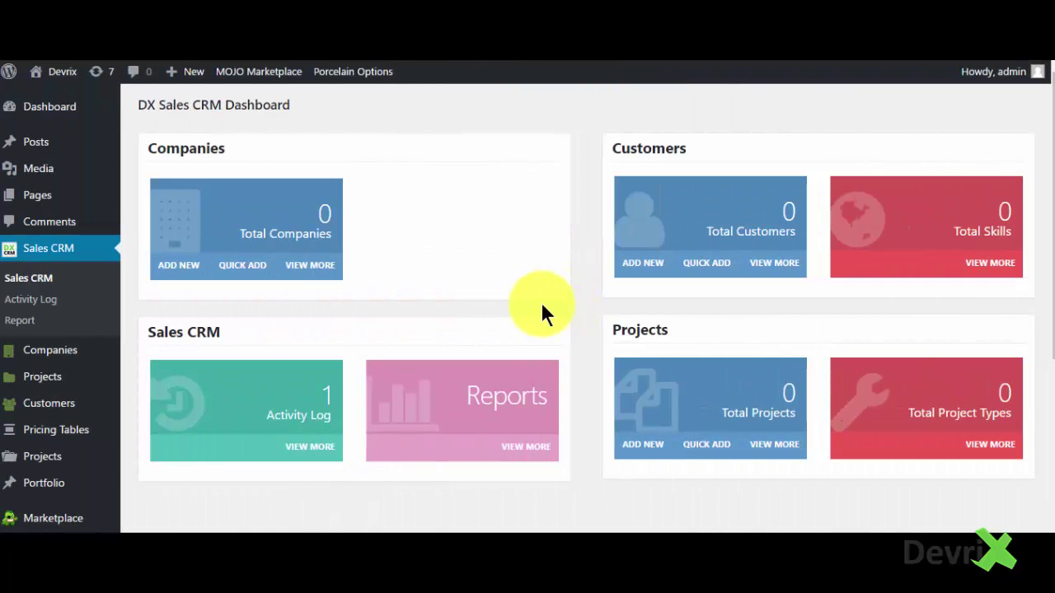
Start a new company titled LBC and fill in its responsible person.
left_click(168, 264)
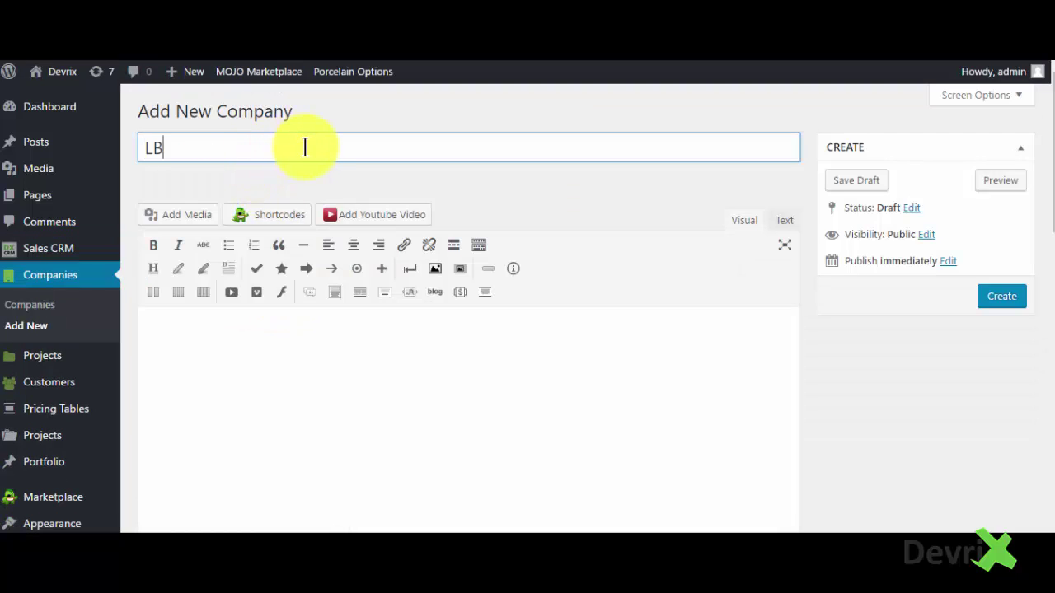
left_click(288, 346)
scroll(435, 261, "down", 1)
scroll(437, 256, "down", 1)
scroll(437, 254, "down", 2)
scroll(443, 263, "down", 1)
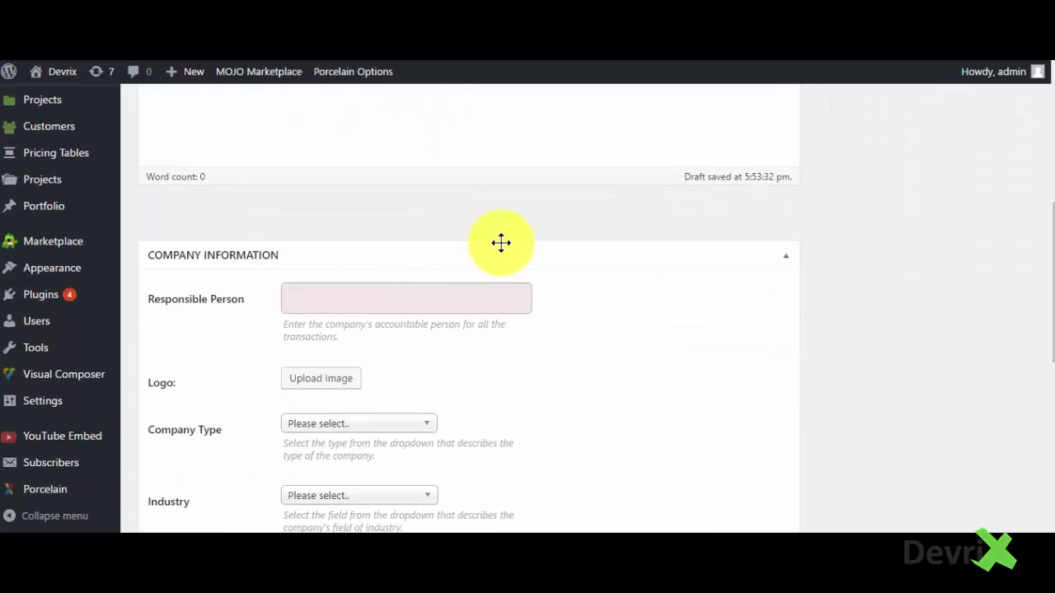
scroll(499, 242, "down", 1)
left_click(372, 228)
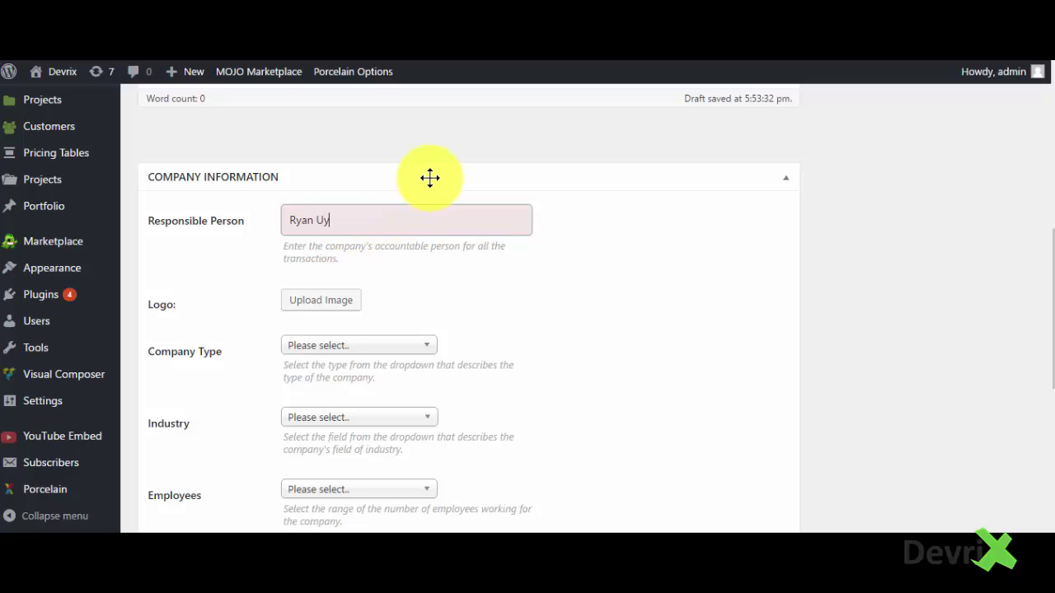
scroll(438, 189, "down", 1)
Set the green mascot image as the company logo.
left_click(334, 274)
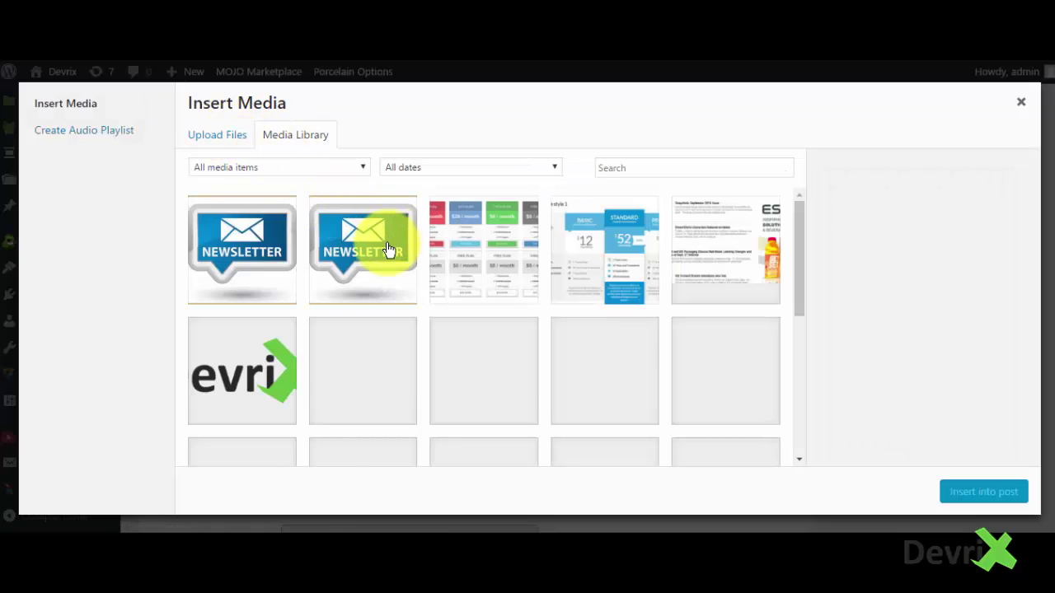
left_click(610, 375)
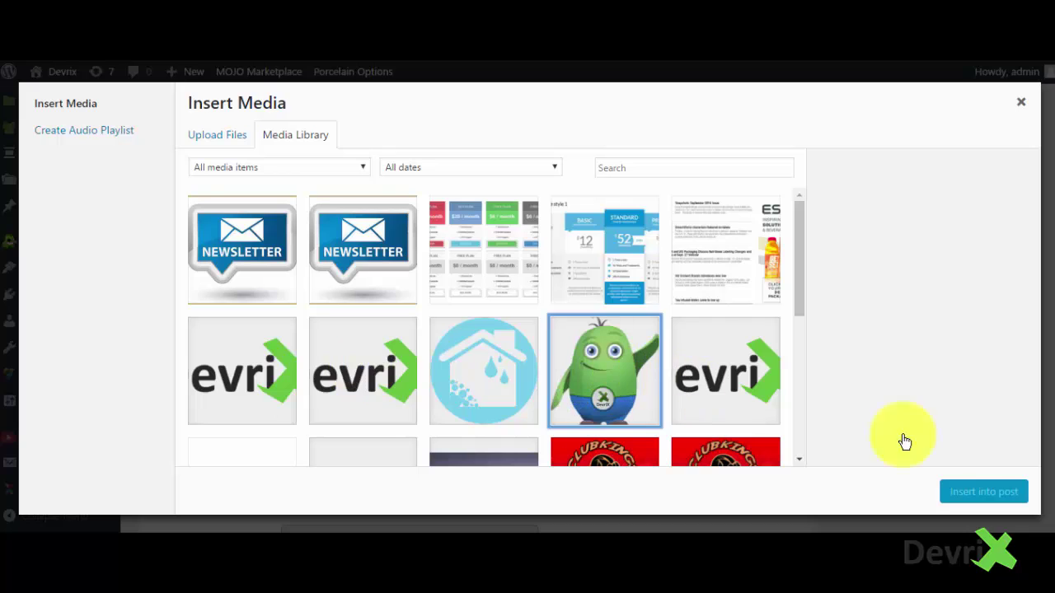
left_click(969, 491)
scroll(416, 293, "down", 3)
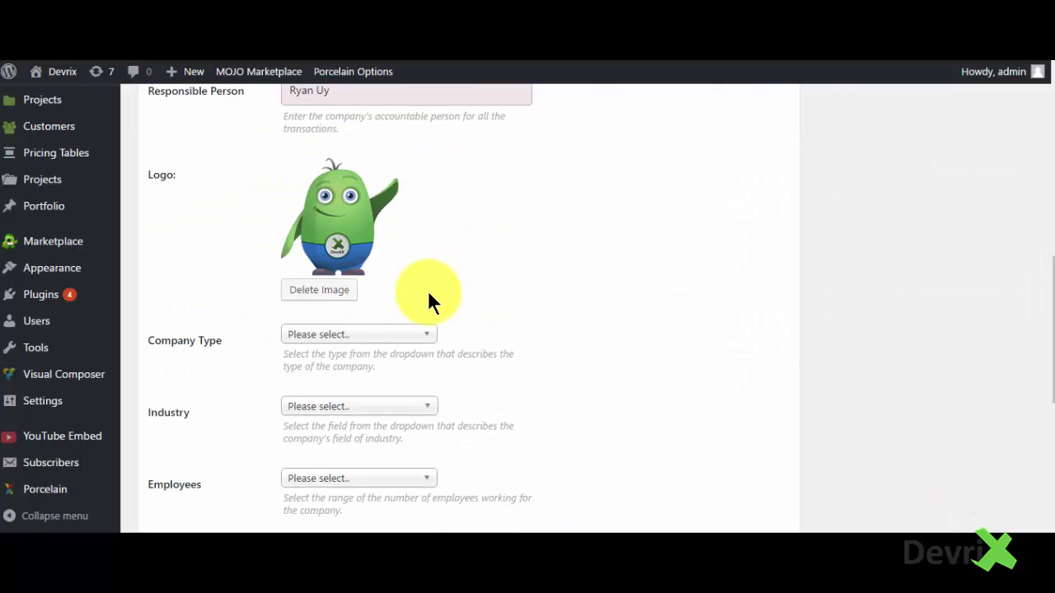
Set the company type to Client and the industry to Telecommunication.
left_click(388, 335)
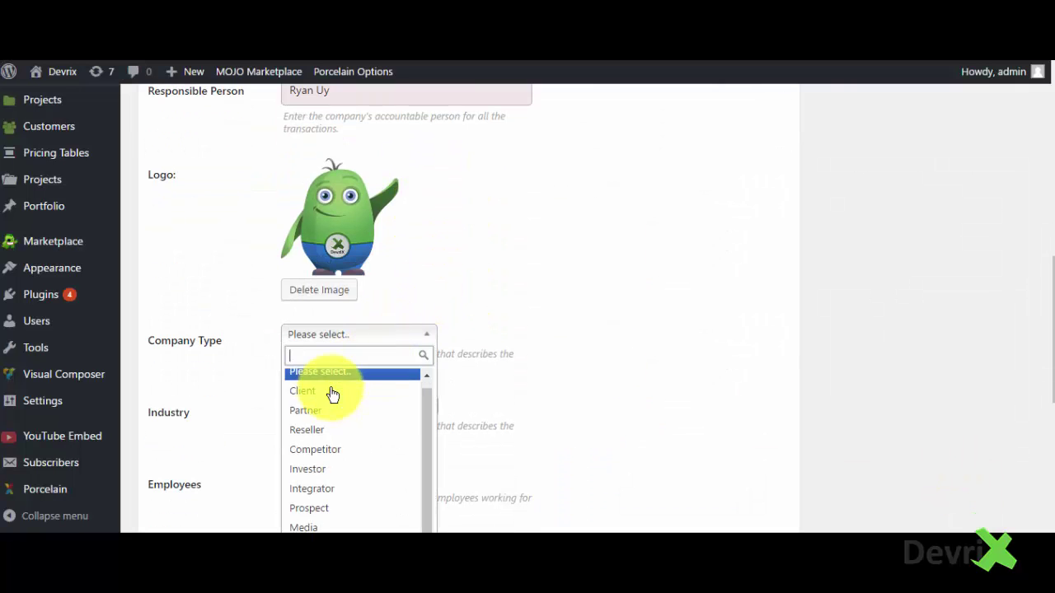
scroll(330, 408, "up", 1)
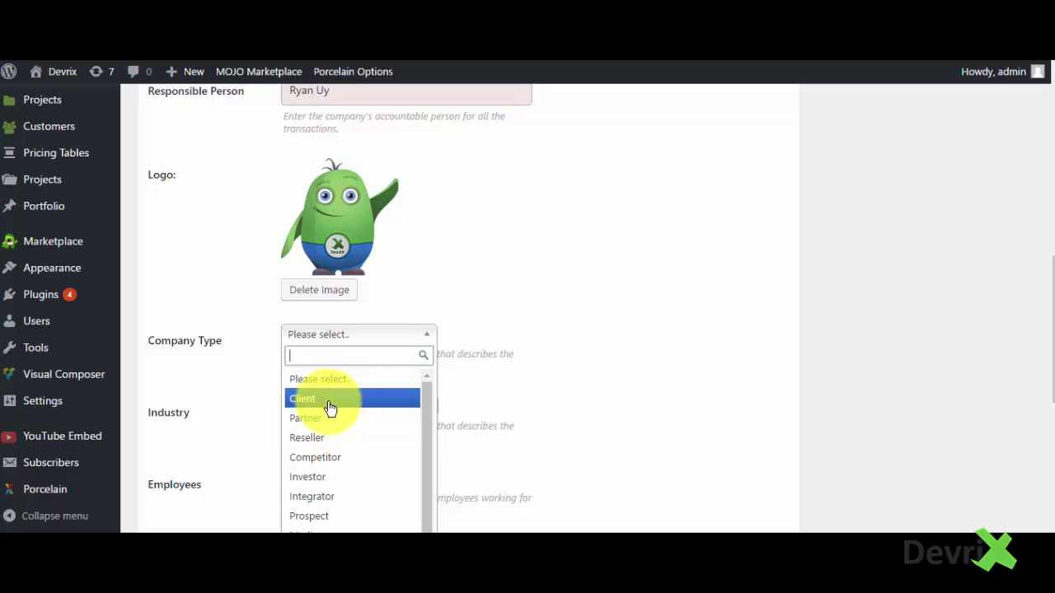
left_click(350, 400)
scroll(522, 318, "down", 5)
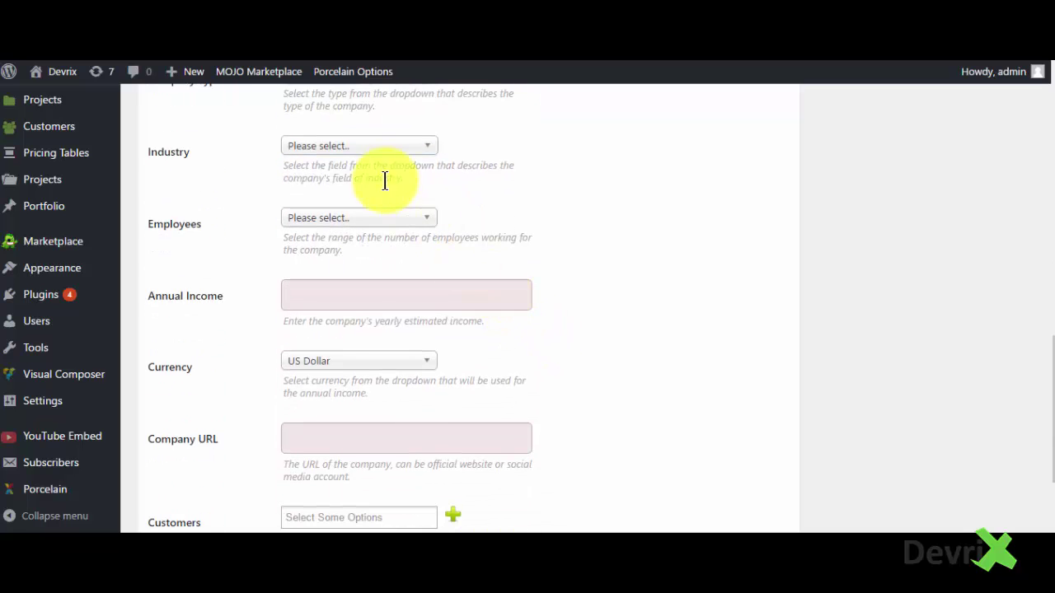
scroll(370, 261, "up", 2)
left_click(357, 256)
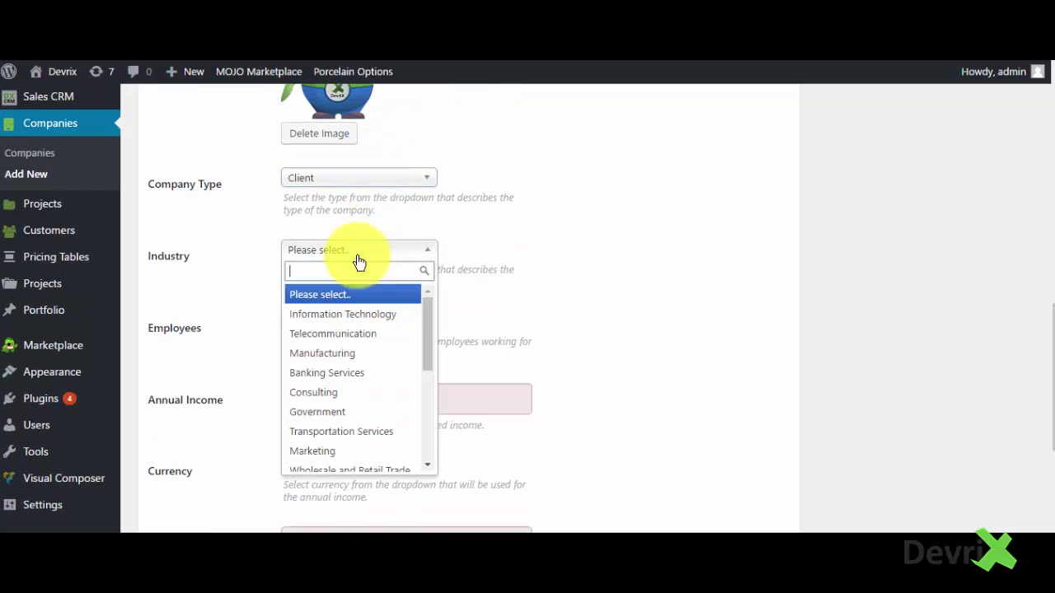
left_click(334, 334)
Set employees to less than 50 and annual income to 20000.
left_click(341, 332)
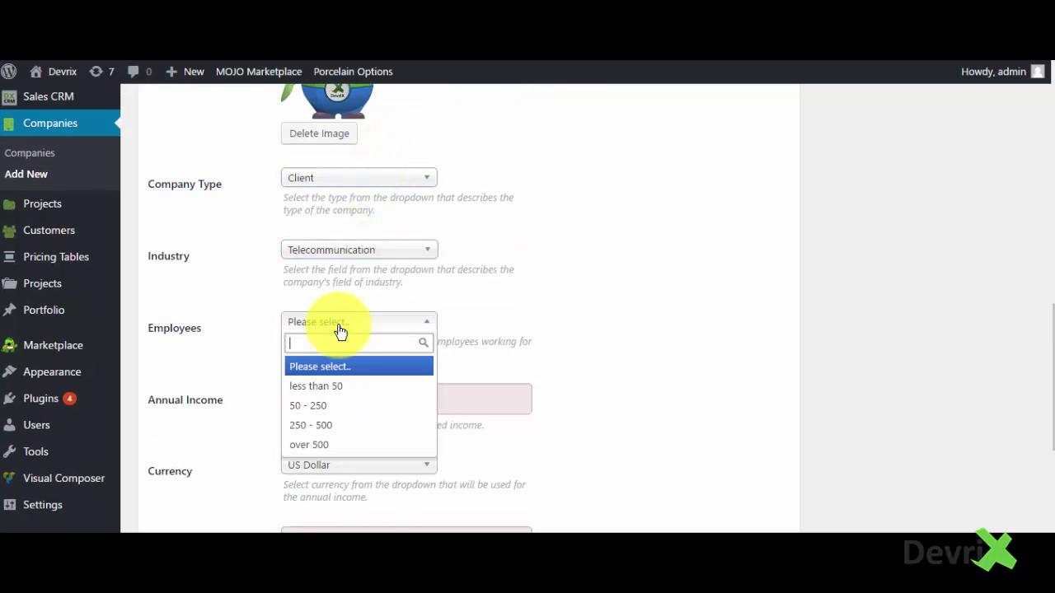
left_click(333, 386)
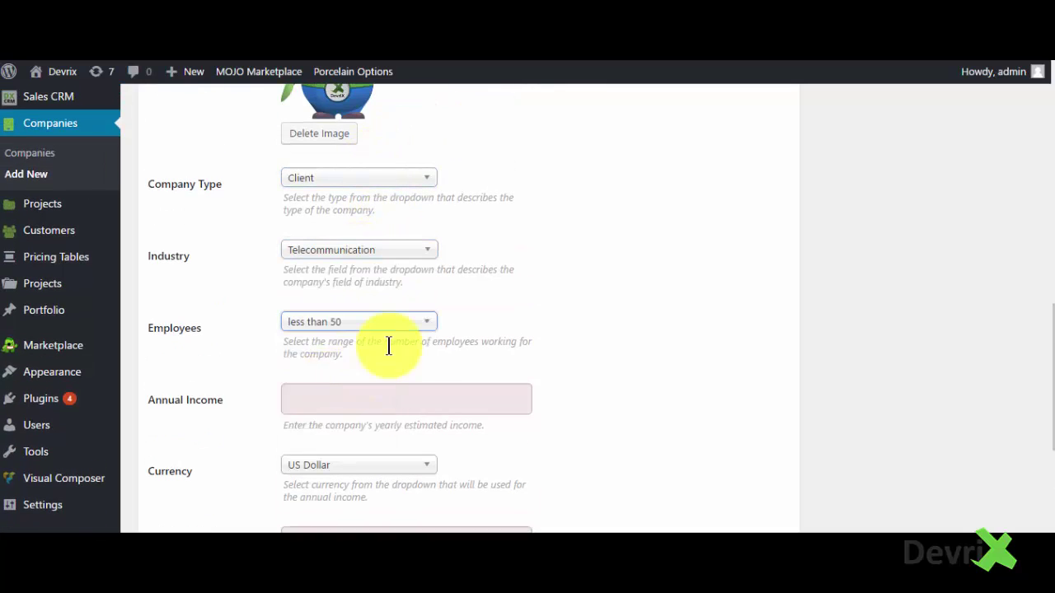
scroll(416, 321, "down", 3)
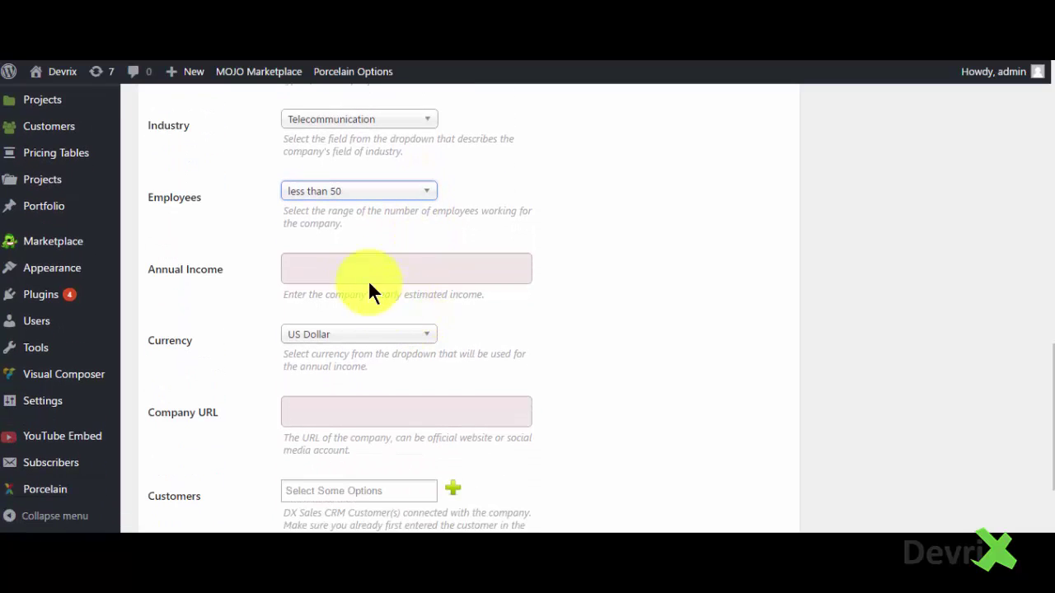
left_click(352, 267)
type("20000")
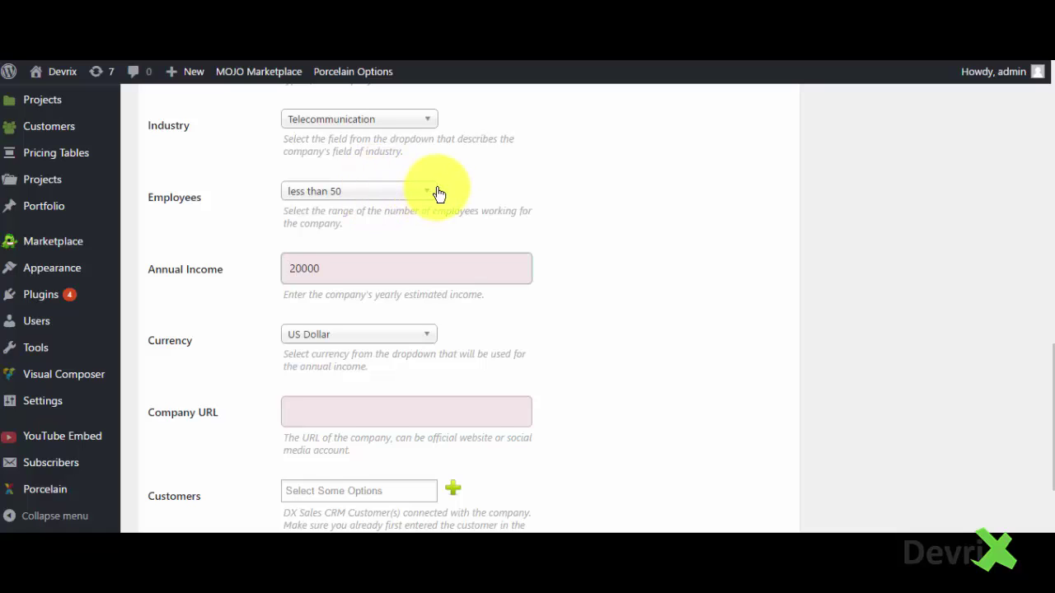
scroll(435, 198, "down", 3)
Quick-add customer Client 1 with an email address to the LBC company.
left_click(322, 296)
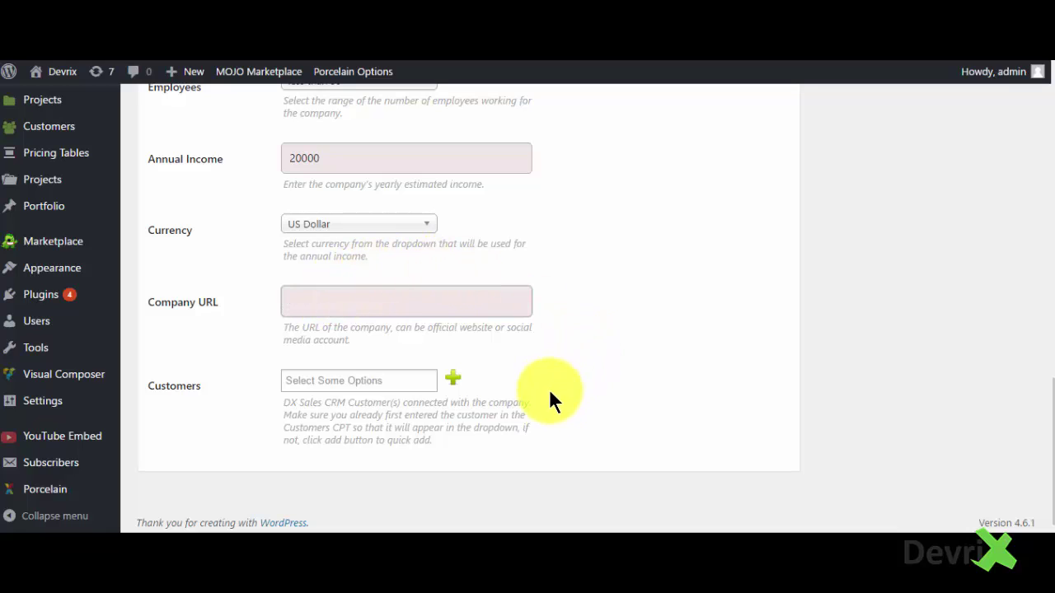
left_click(384, 381)
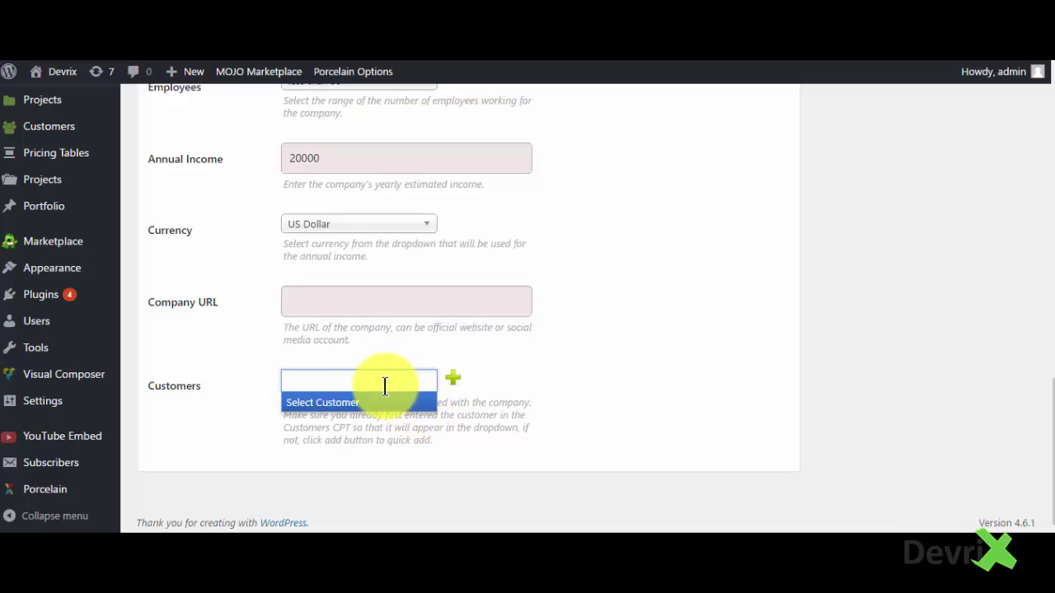
left_click(454, 378)
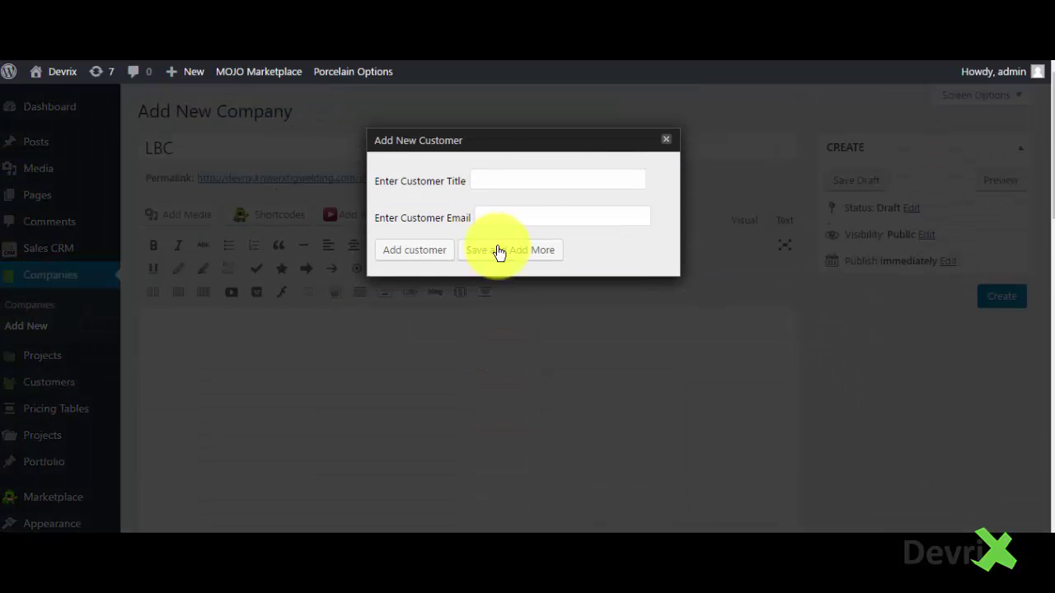
left_click(490, 178)
type("Client 1")
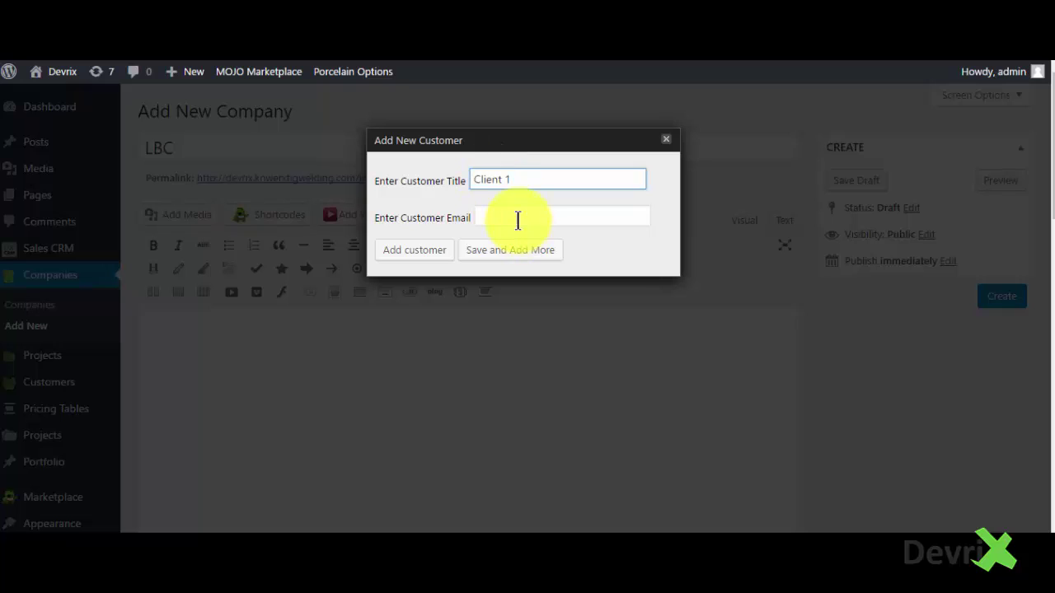
left_click(516, 215)
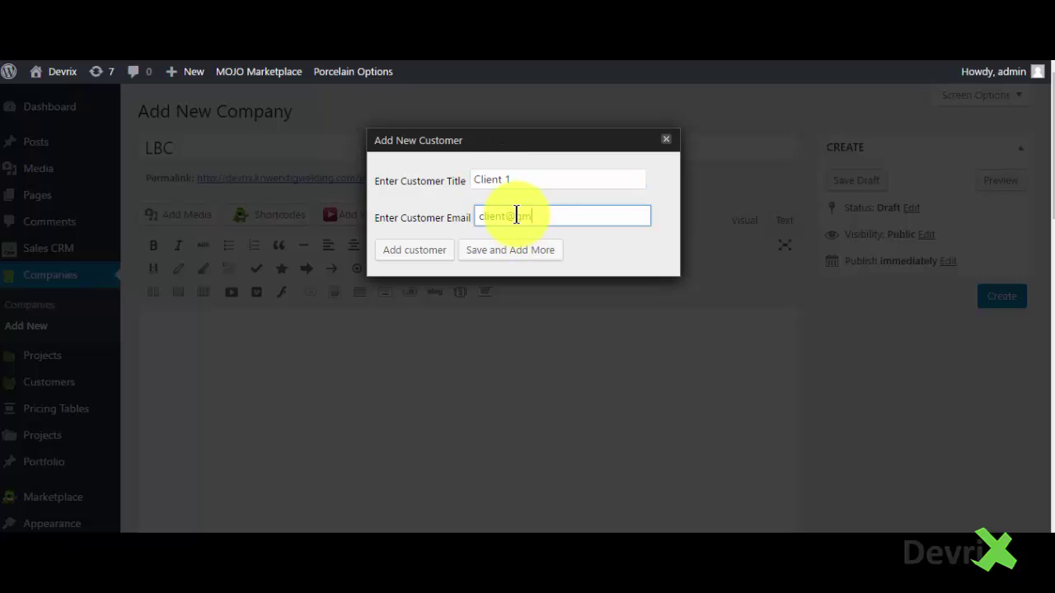
left_click(415, 252)
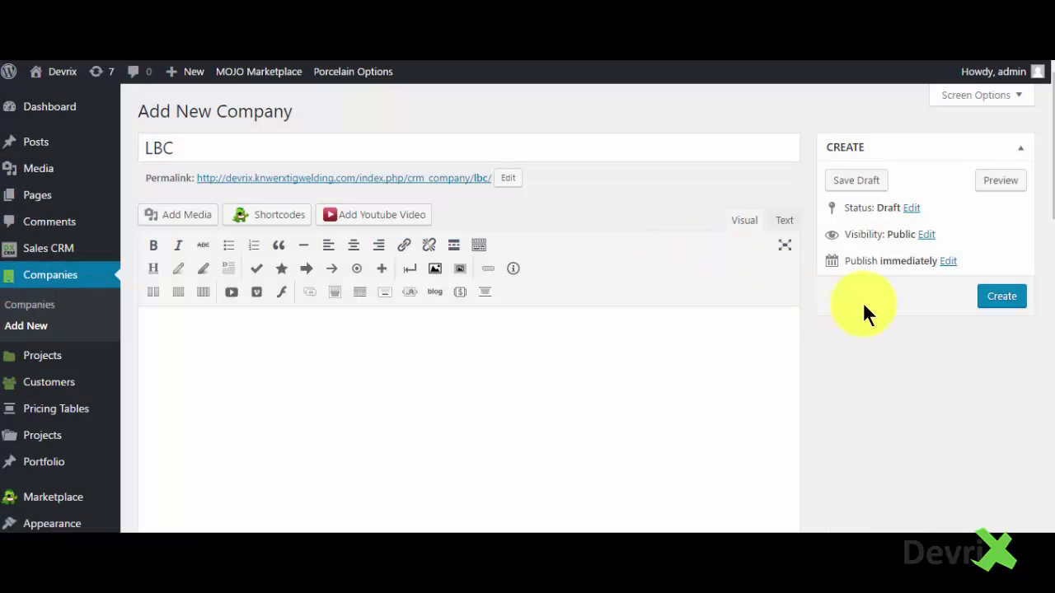
Publish the LBC company and begin a new blank CRM project.
left_click(998, 296)
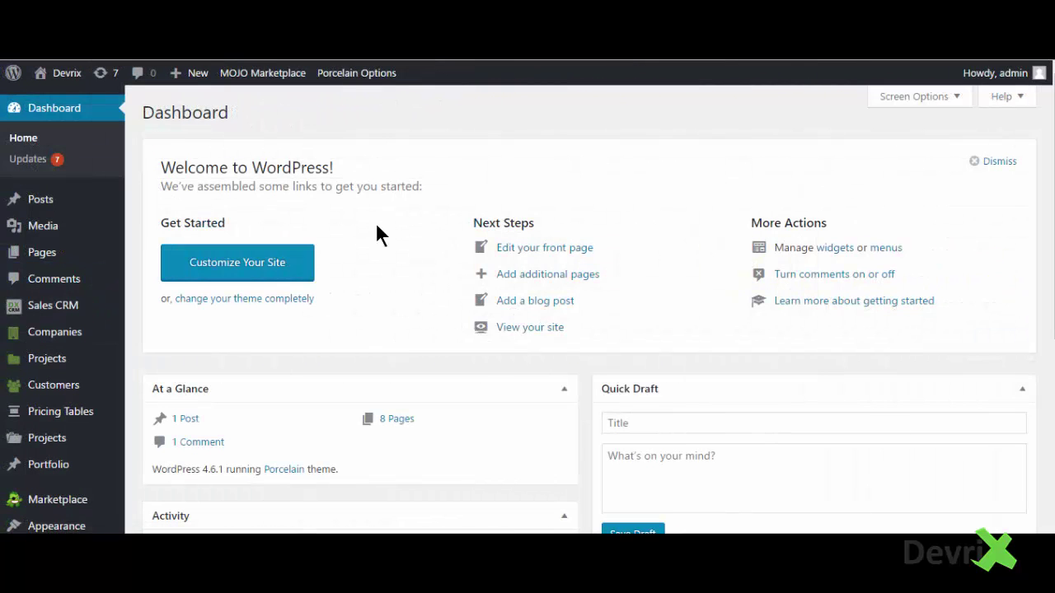
mouse_move(43, 355)
left_click(168, 384)
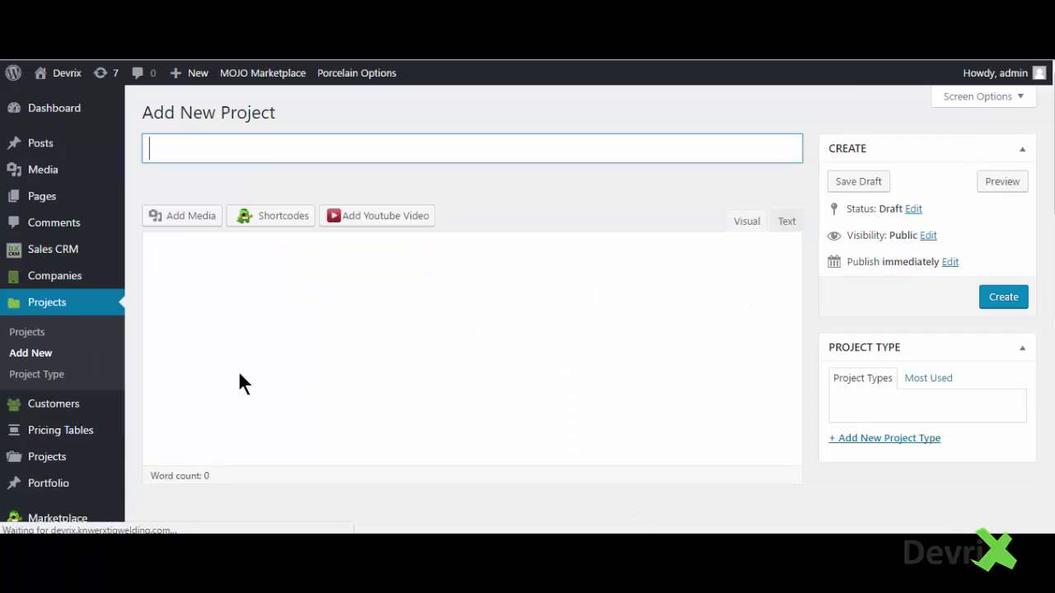
Title the new project 'Dog House'.
left_click(257, 148)
type("Dog")
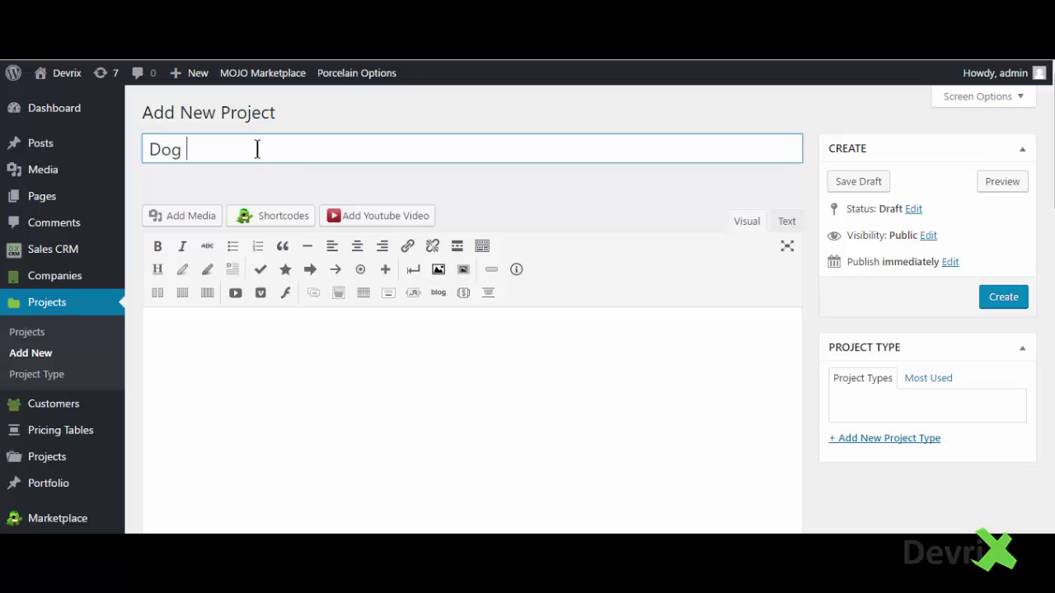
type("House")
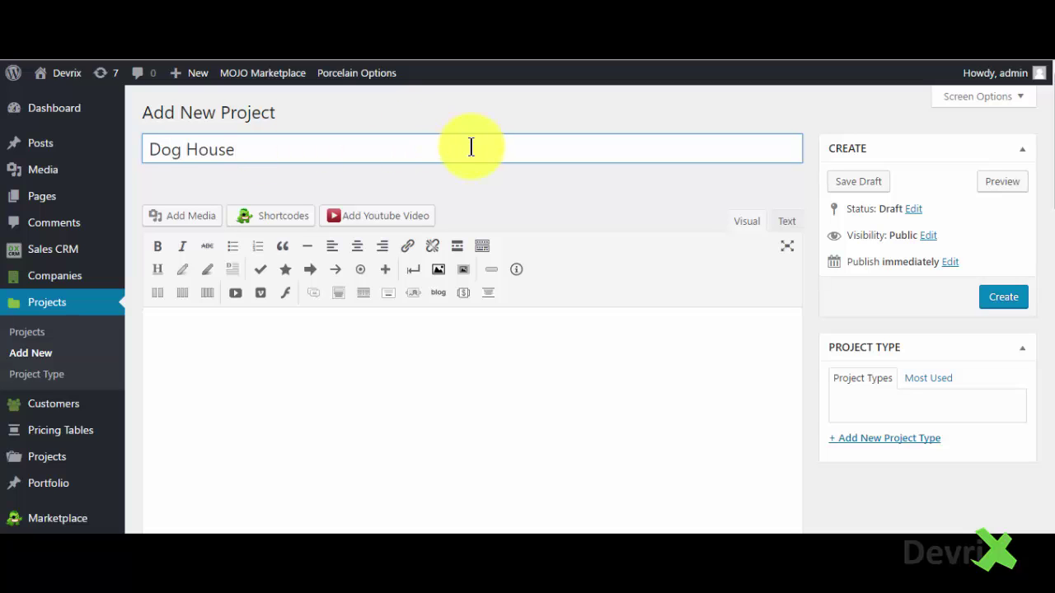
scroll(490, 227, "down", 1)
scroll(490, 227, "down", 2)
scroll(495, 231, "down", 1)
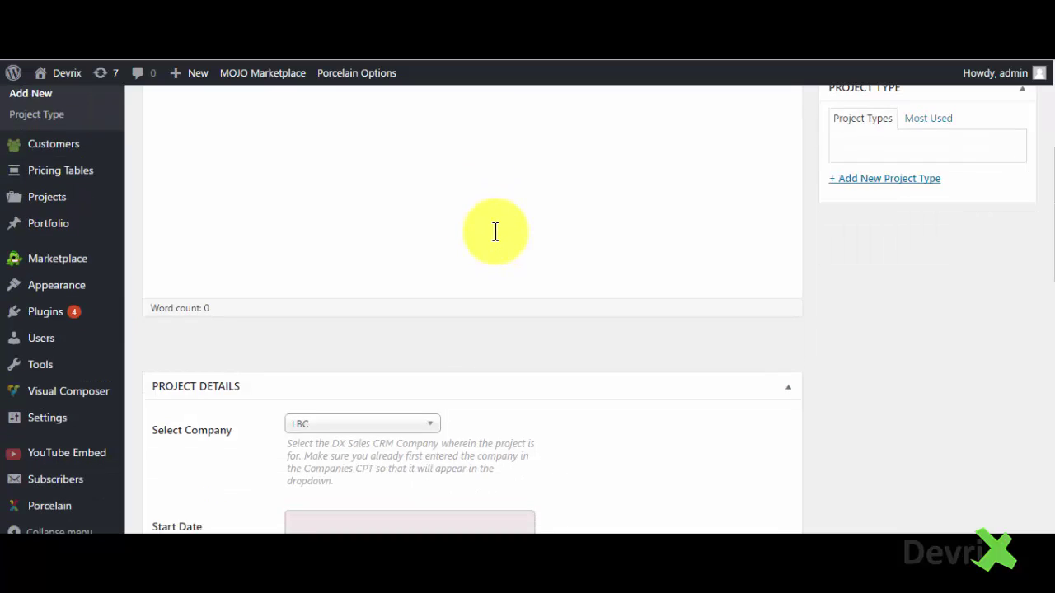
scroll(494, 231, "down", 2)
scroll(492, 231, "down", 1)
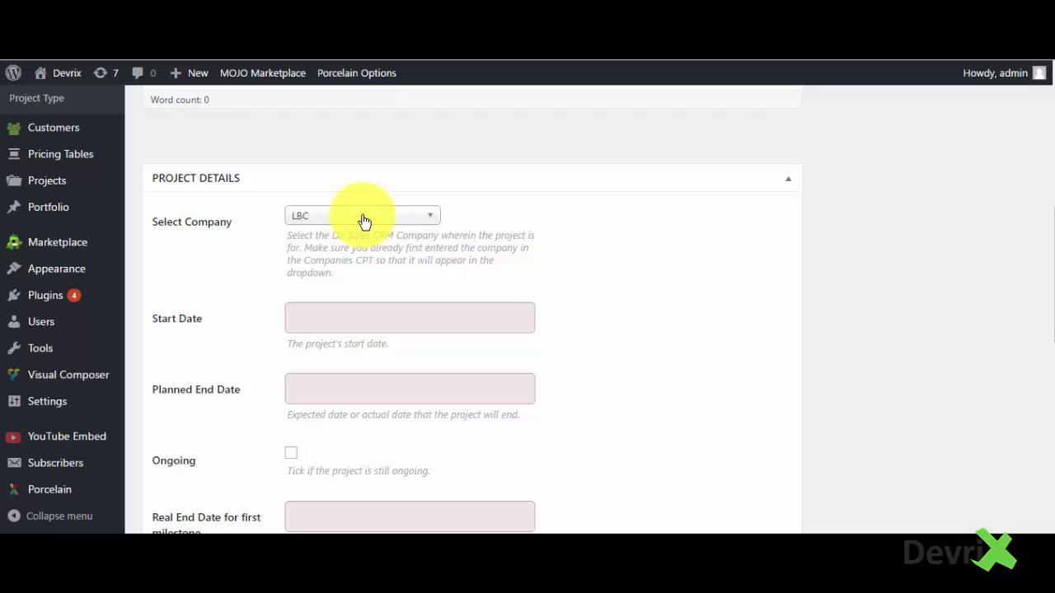
Set start 2016-11-12, planned end 2016-11-30, ongoing, and milestone and last-conversation dates.
left_click(346, 319)
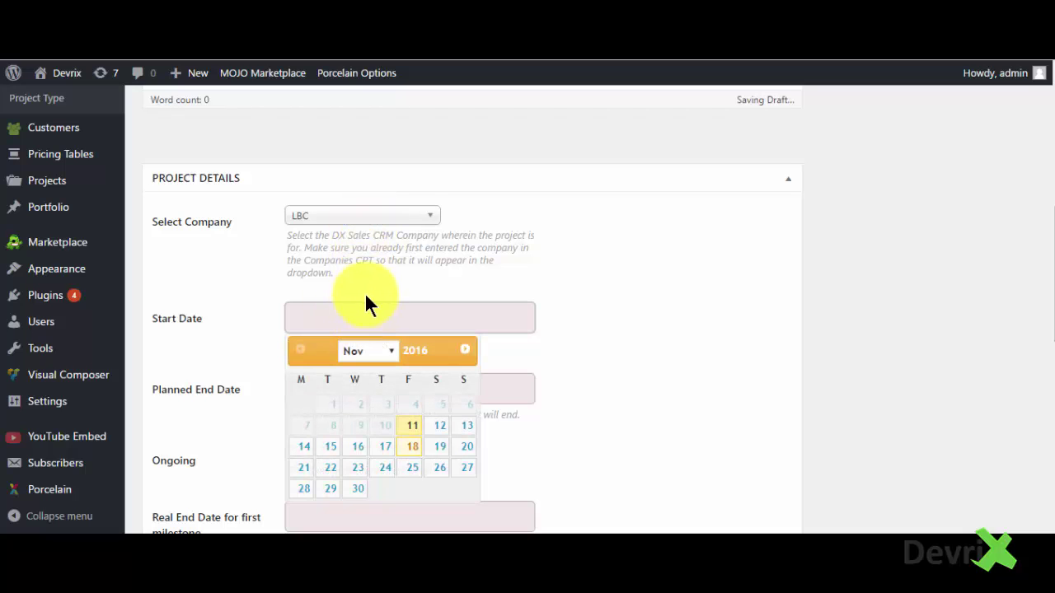
left_click(441, 426)
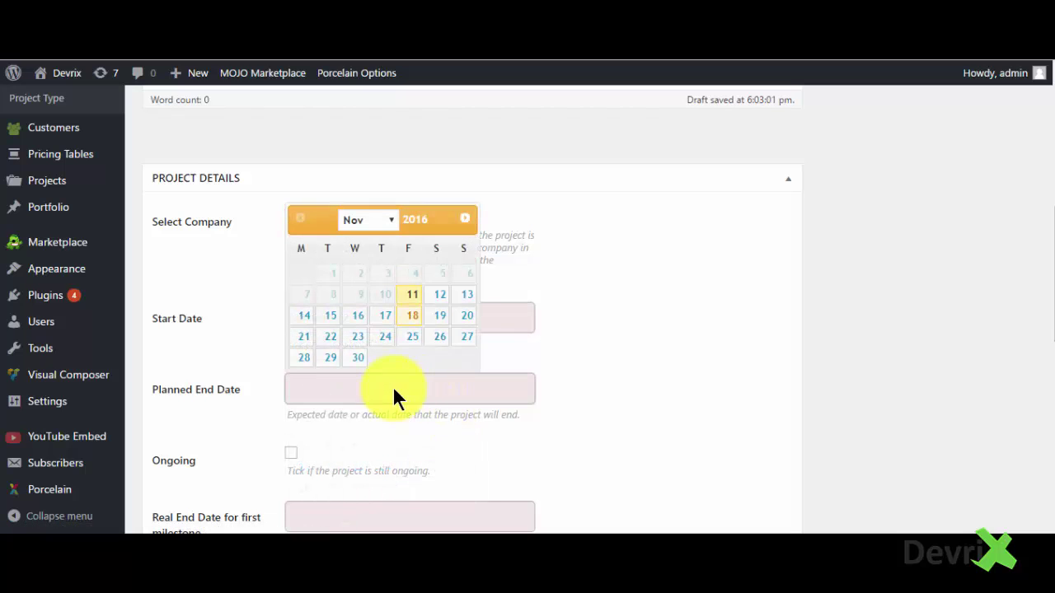
left_click(358, 356)
scroll(411, 358, "down", 1)
scroll(420, 338, "down", 2)
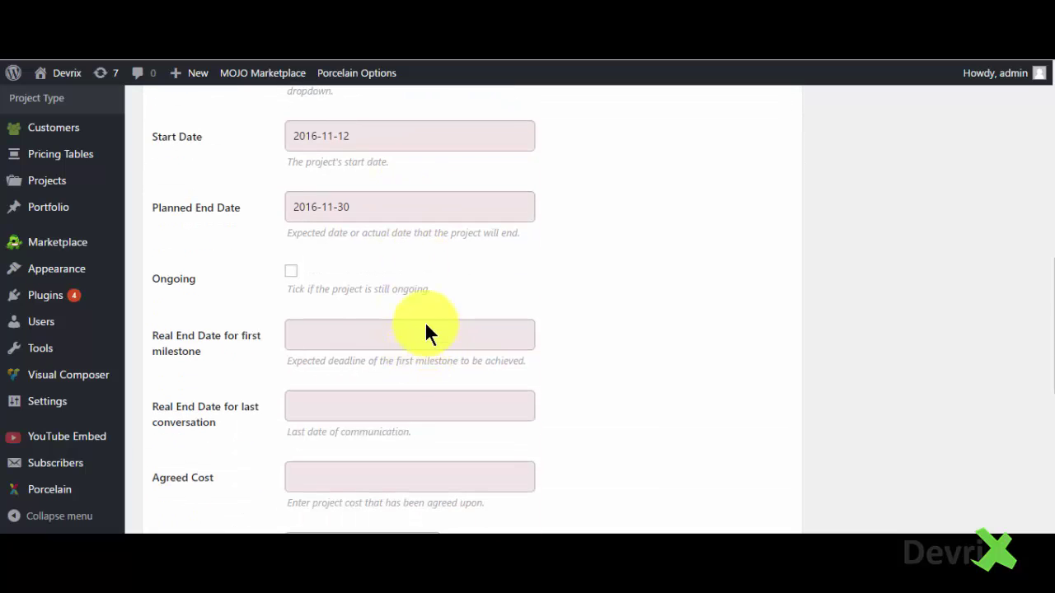
left_click(291, 272)
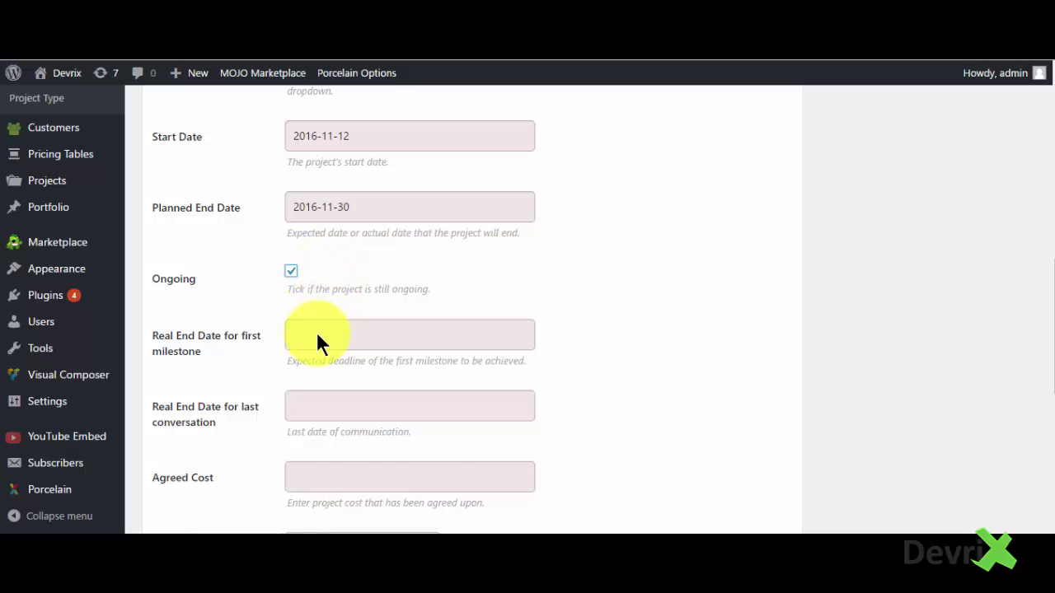
left_click(463, 476)
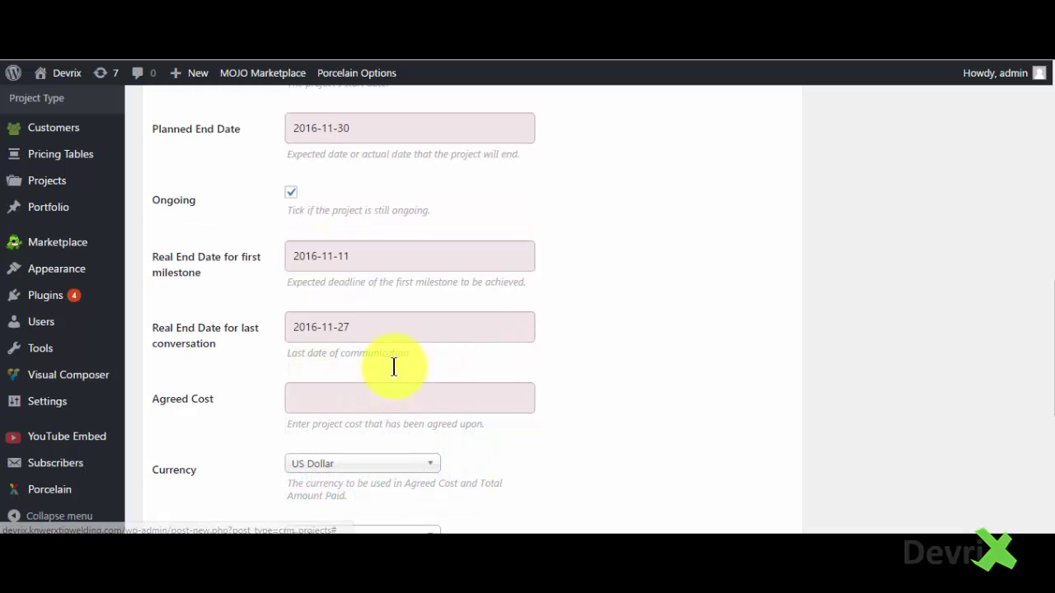
scroll(349, 332, "down", 1)
Set agreed cost to 900 and status to being reviewed by client.
left_click(352, 329)
type("900")
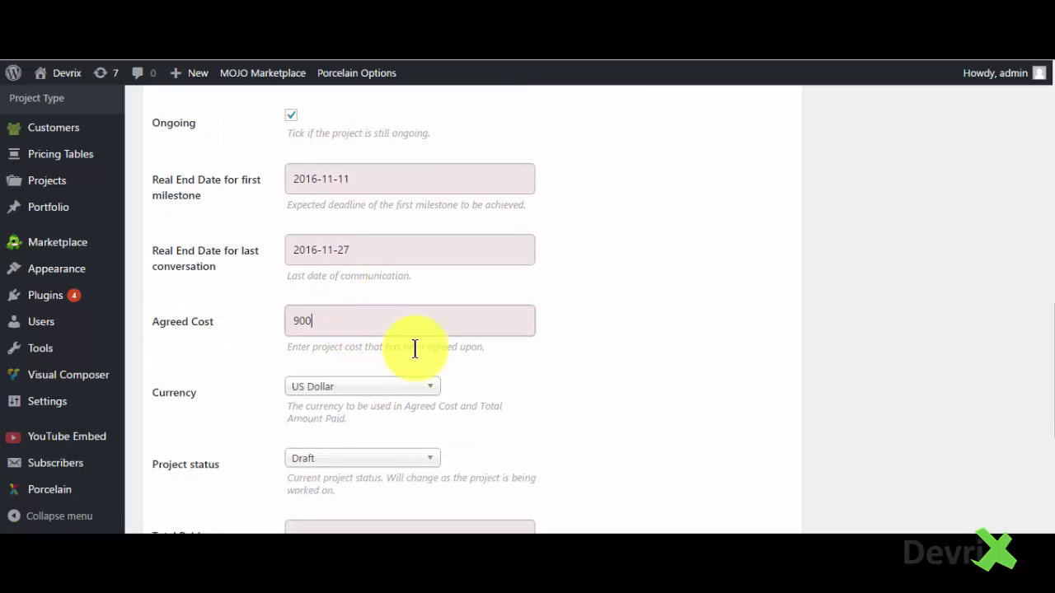
scroll(418, 363, "down", 2)
left_click(383, 336)
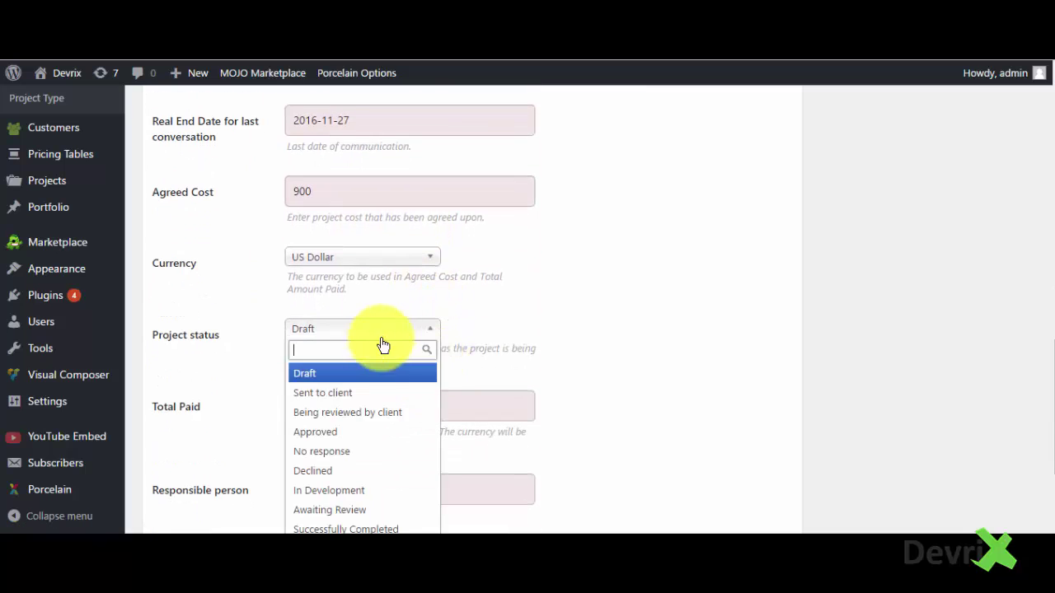
left_click(356, 414)
scroll(487, 335, "down", 1)
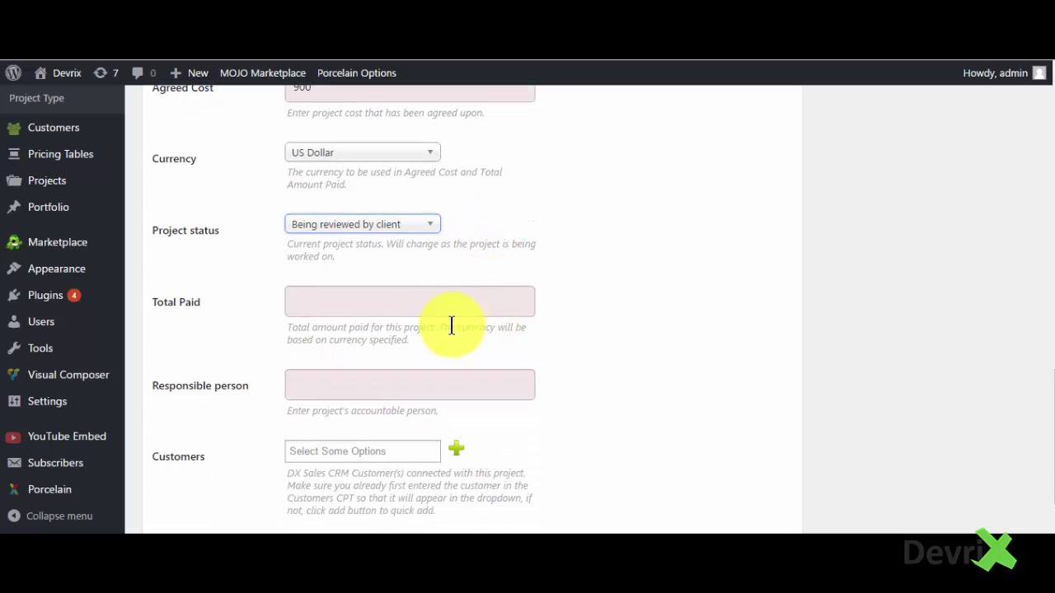
Enter total paid 1000000, fill in the responsible person, and link Client 1.
left_click(379, 306)
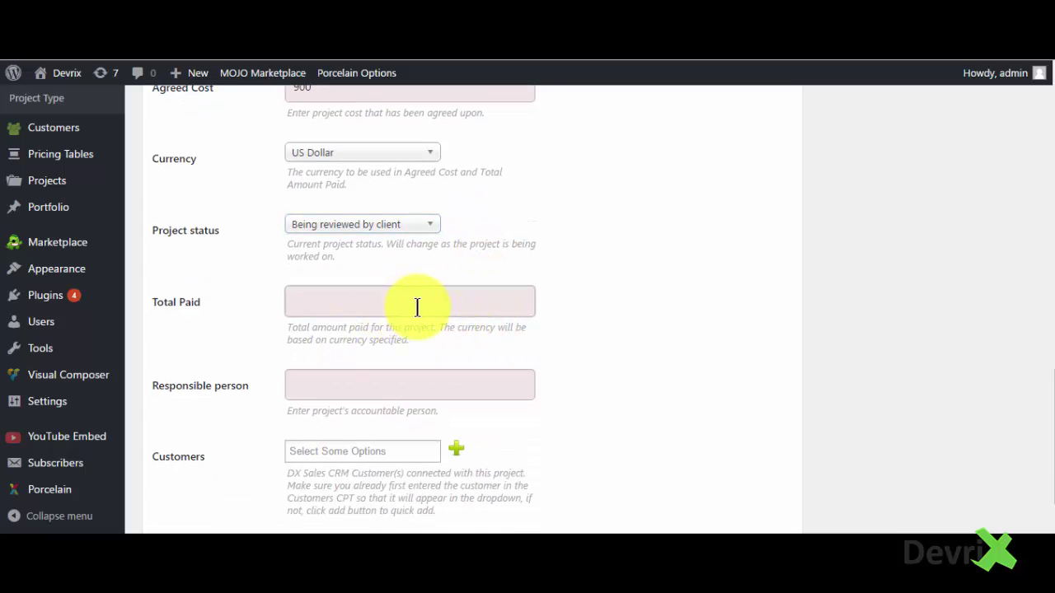
type("100")
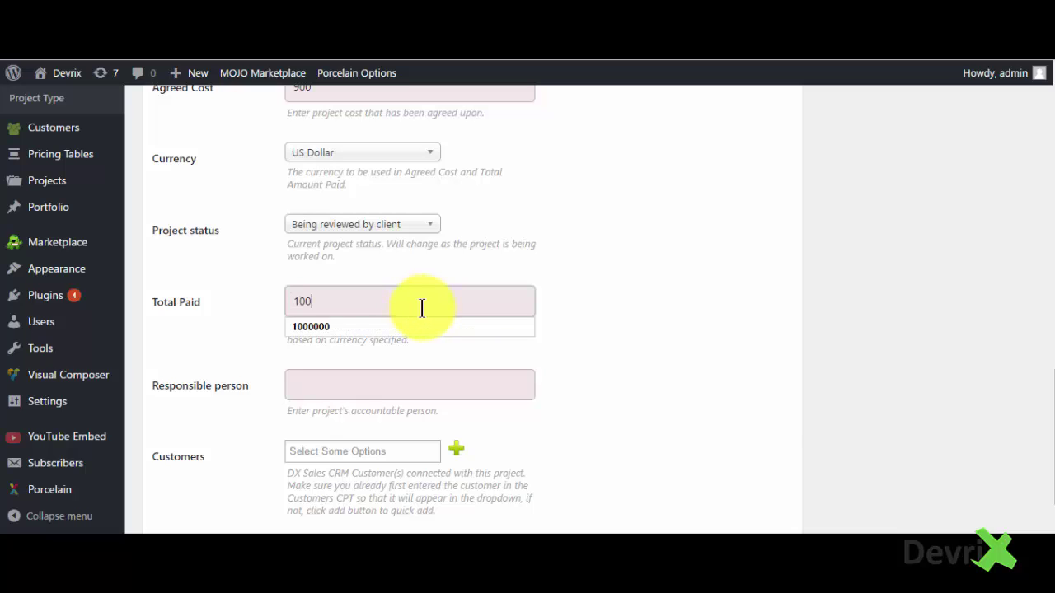
left_click(432, 326)
scroll(485, 329, "down", 1)
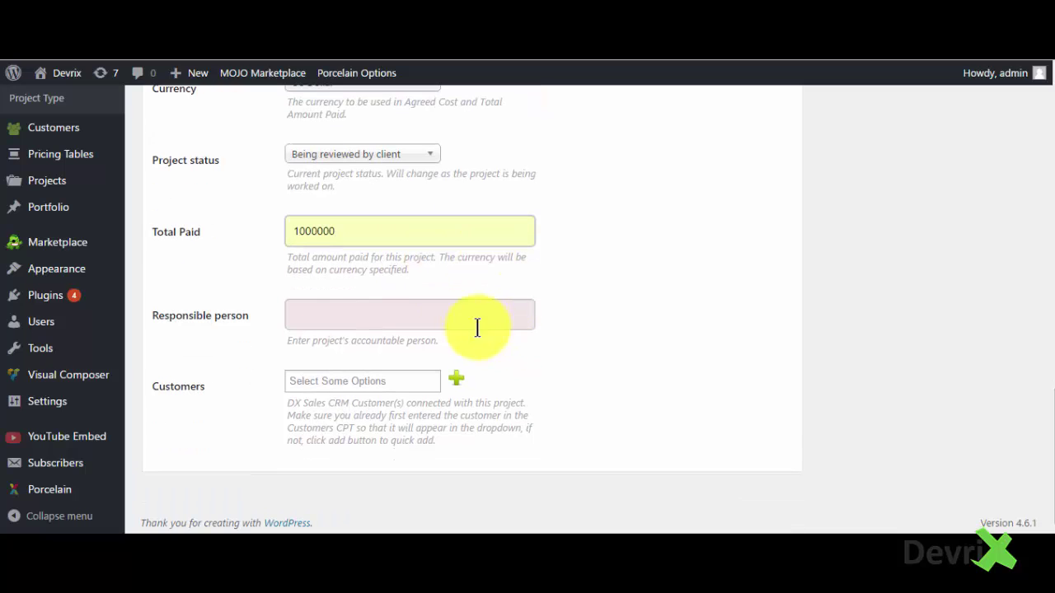
left_click(420, 317)
type("Ryan")
left_click(412, 379)
Publish the Dog House project with Client 1 linked, then return to the CRM dashboard.
left_click(341, 426)
scroll(1049, 229, "up", 2)
scroll(1048, 234, "up", 10)
scroll(1035, 241, "up", 10)
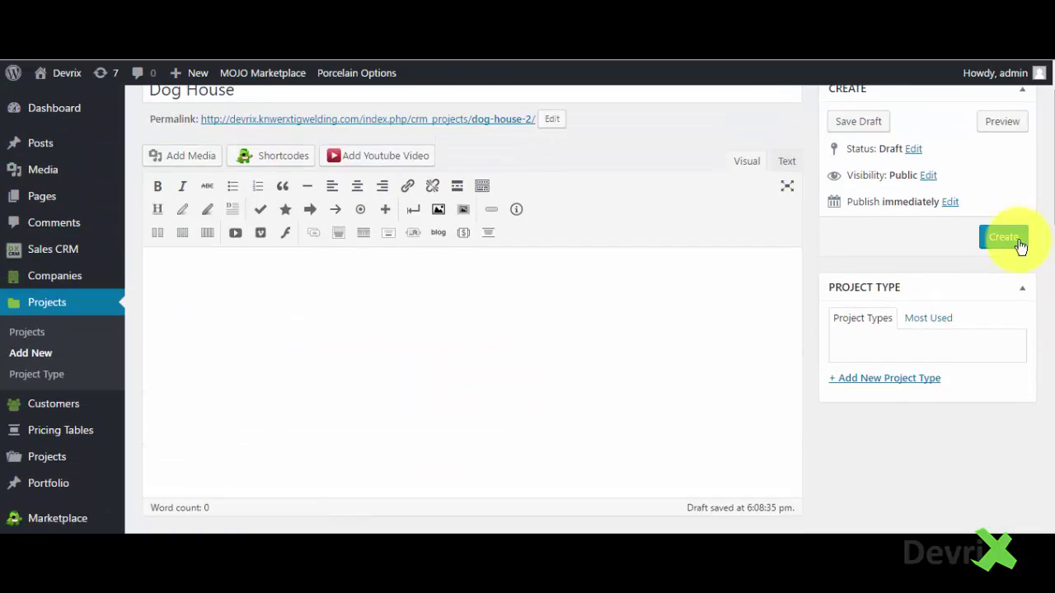
left_click(1019, 245)
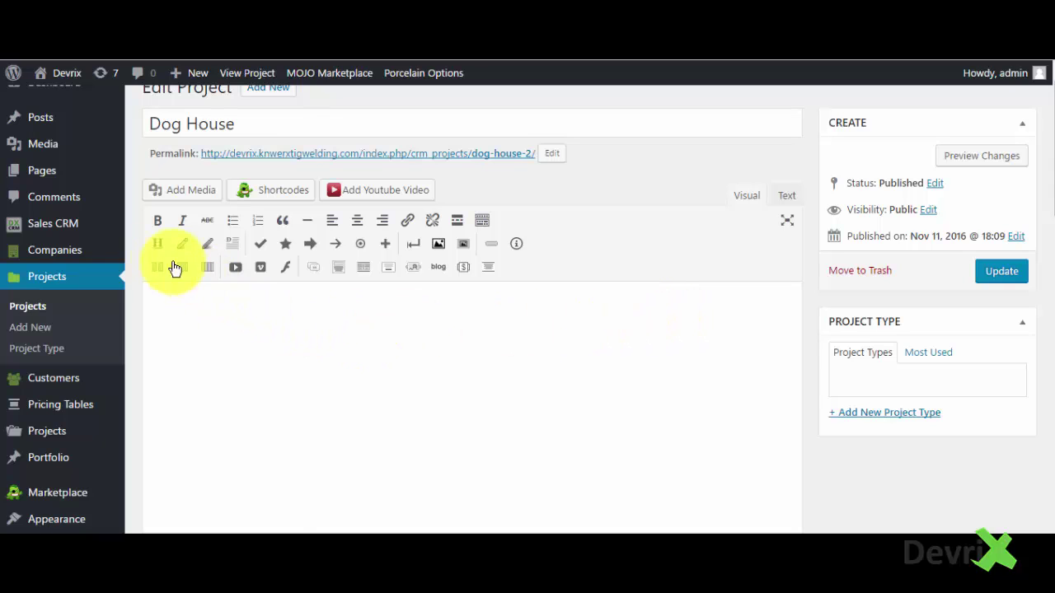
mouse_move(53, 224)
left_click(165, 227)
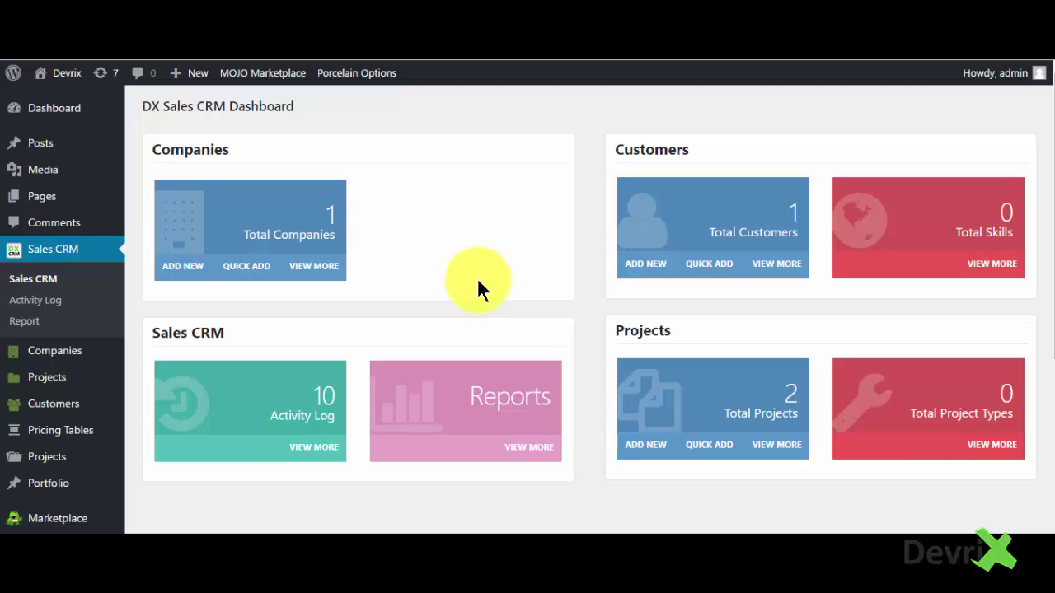
Review the dashboard's updated counts, then open the Sales CRM Report page.
scroll(478, 277, "down", 3)
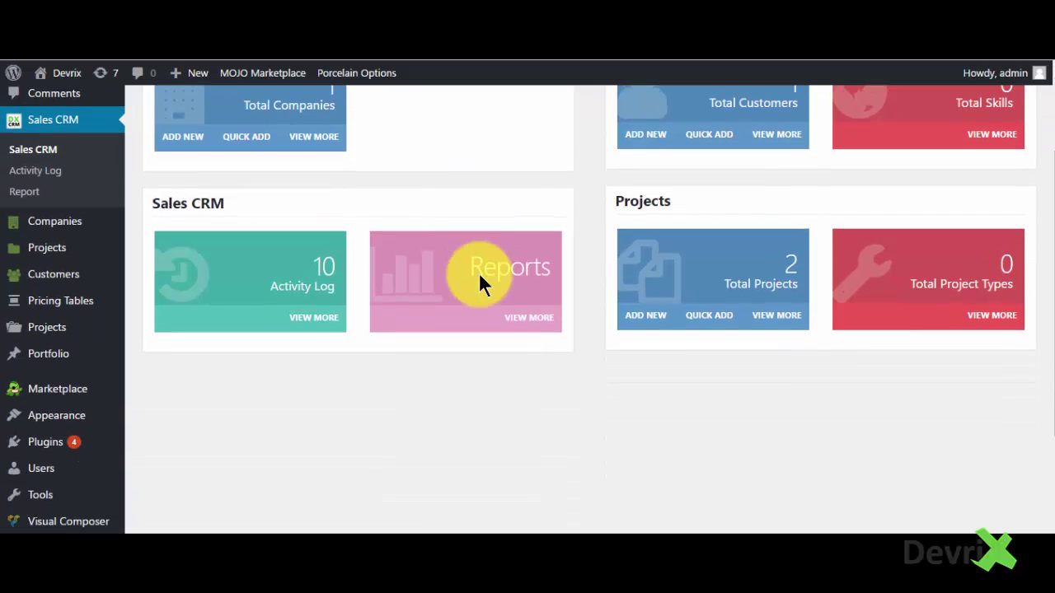
scroll(478, 275, "up", 3)
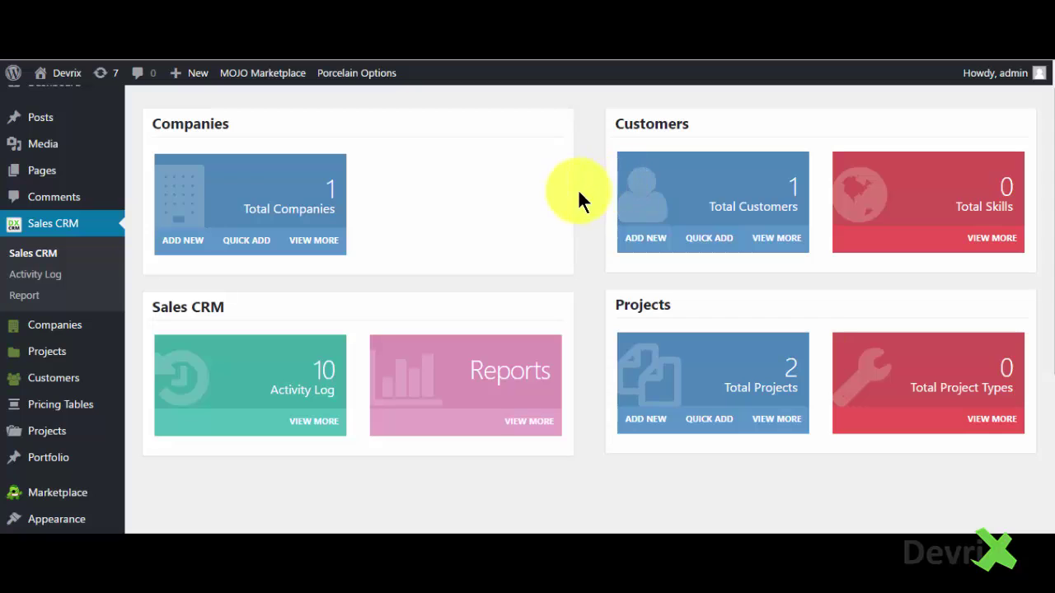
scroll(536, 219, "up", 1)
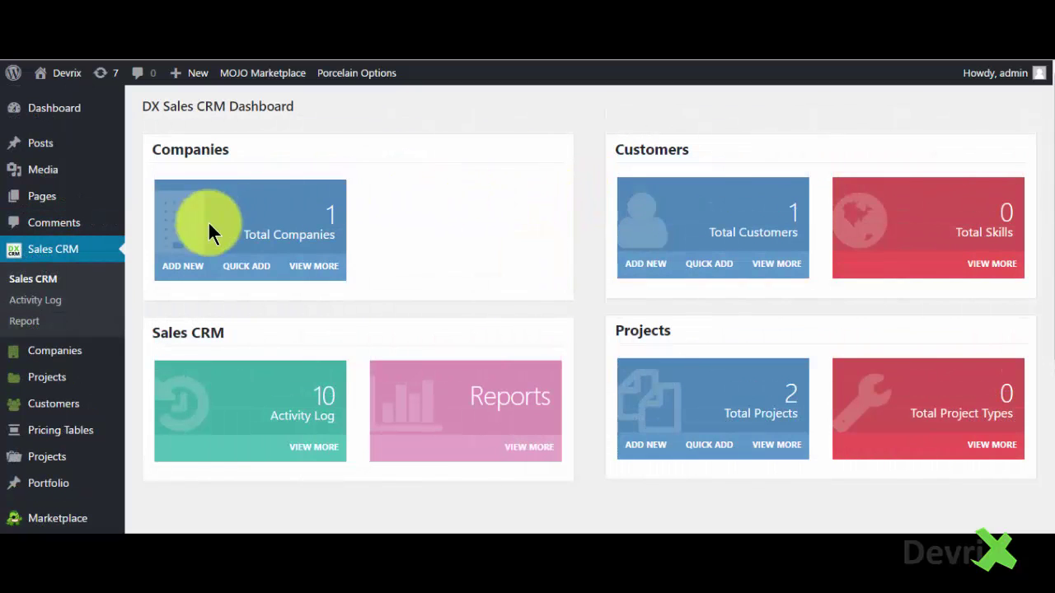
left_click(29, 321)
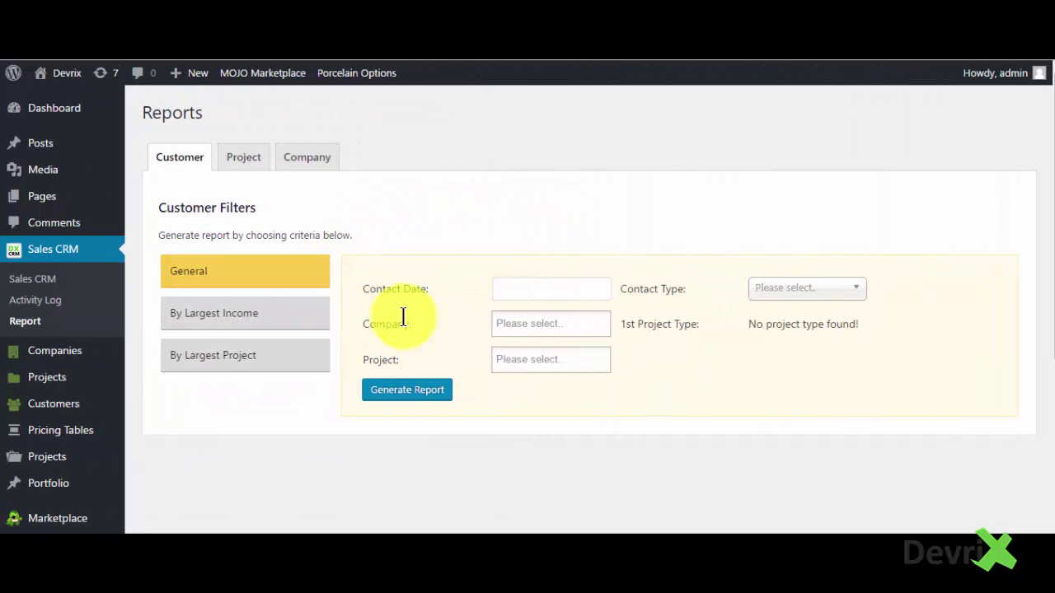
Browse report filters: contact date, largest income, largest project, then the Project and Company filters.
left_click(527, 286)
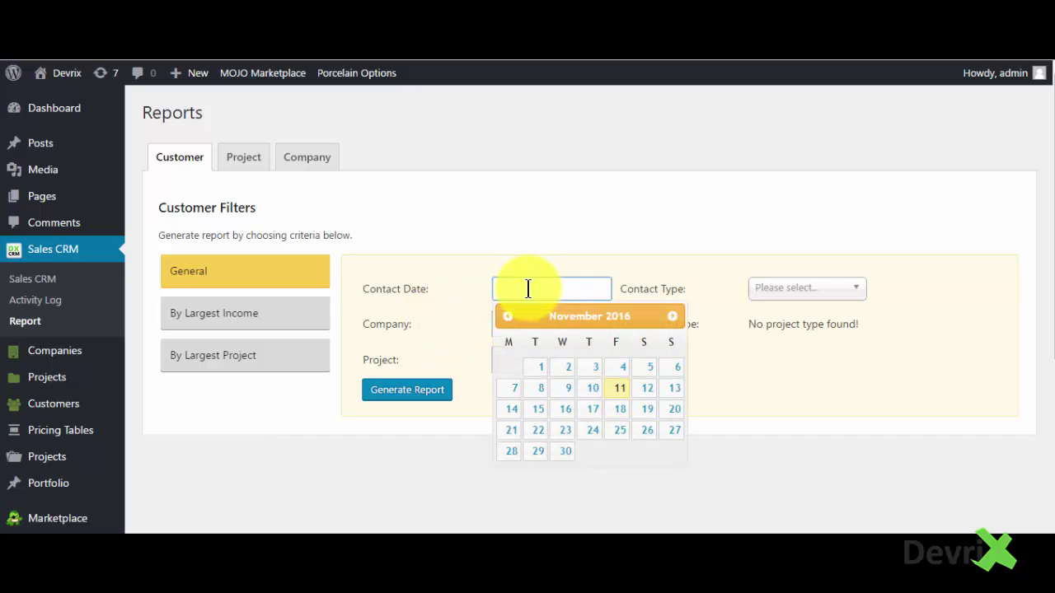
left_click(507, 256)
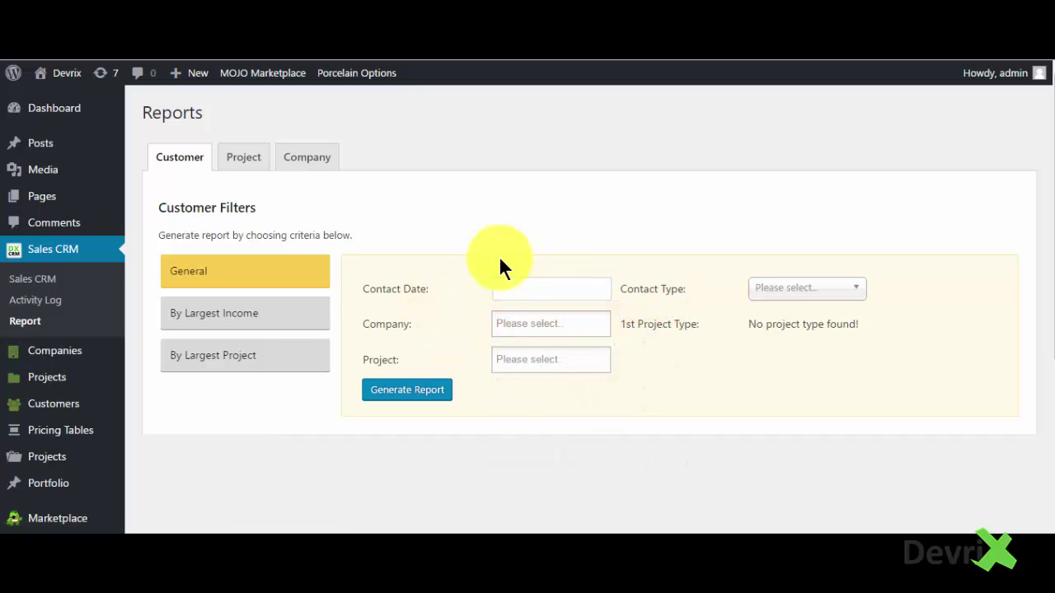
left_click(272, 314)
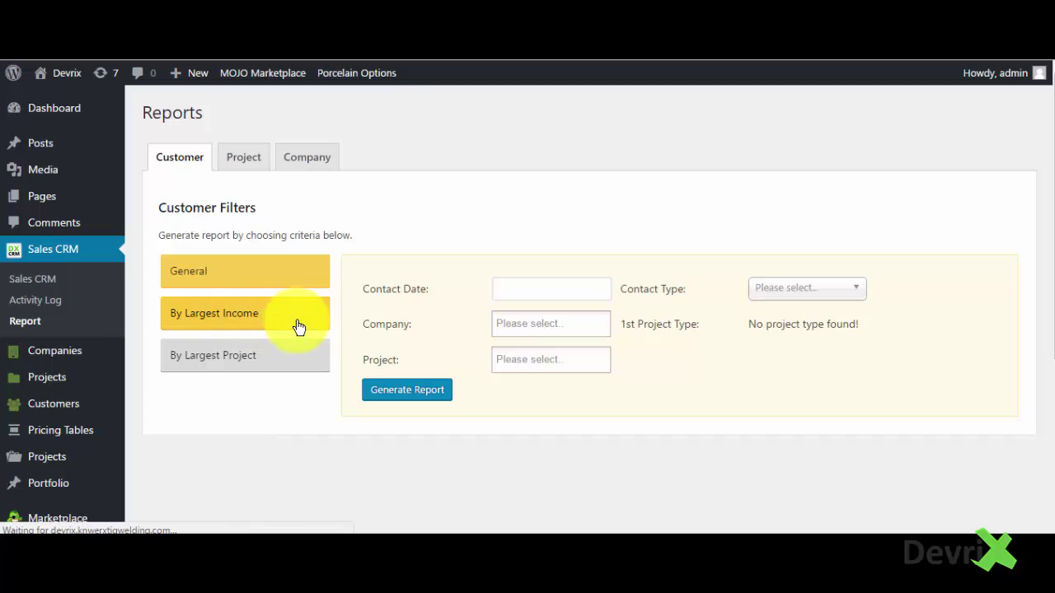
left_click(316, 389)
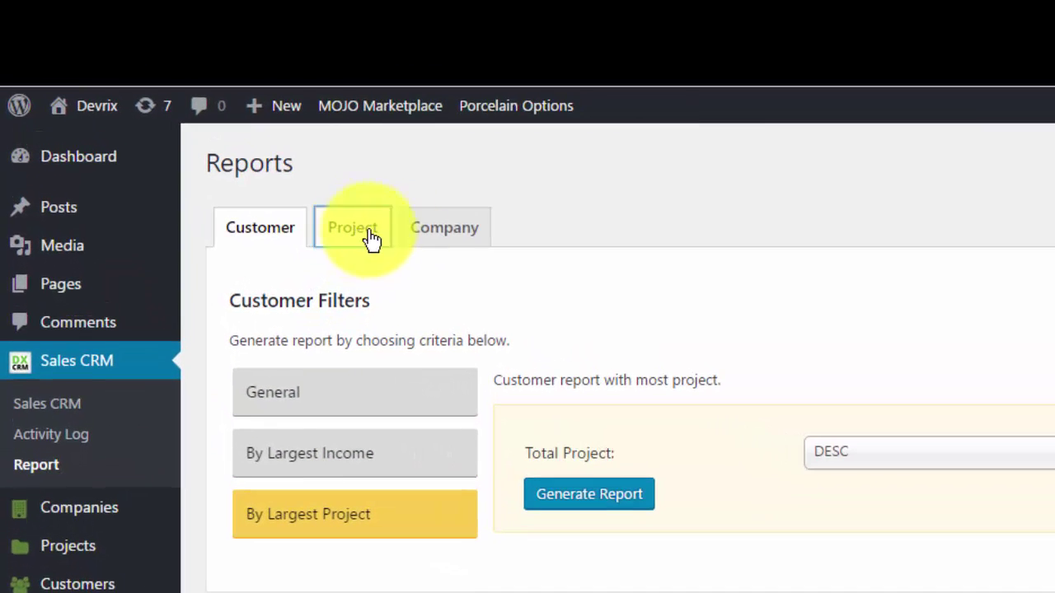
left_click(363, 234)
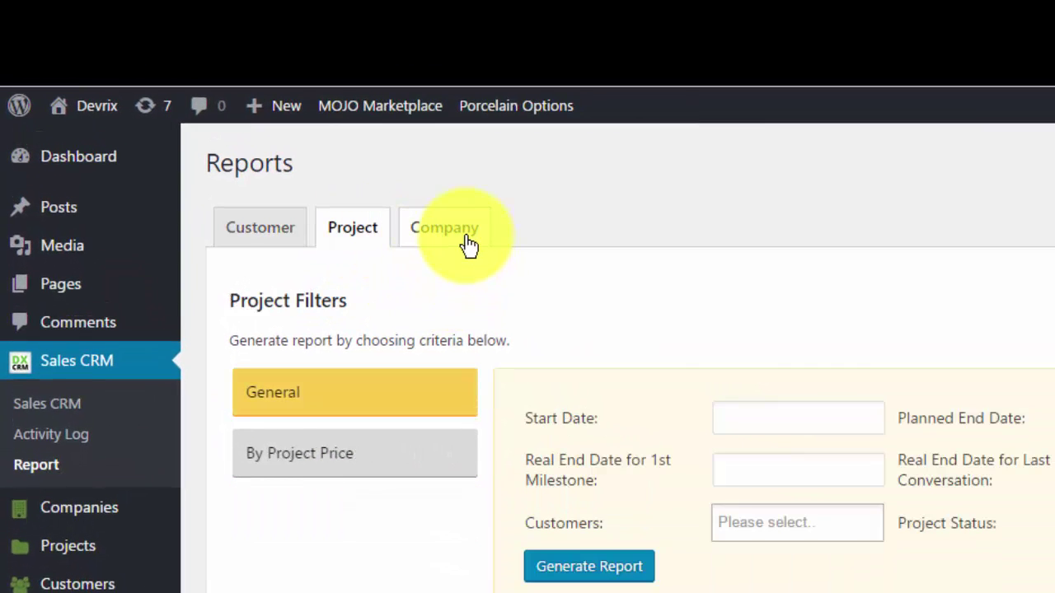
left_click(463, 233)
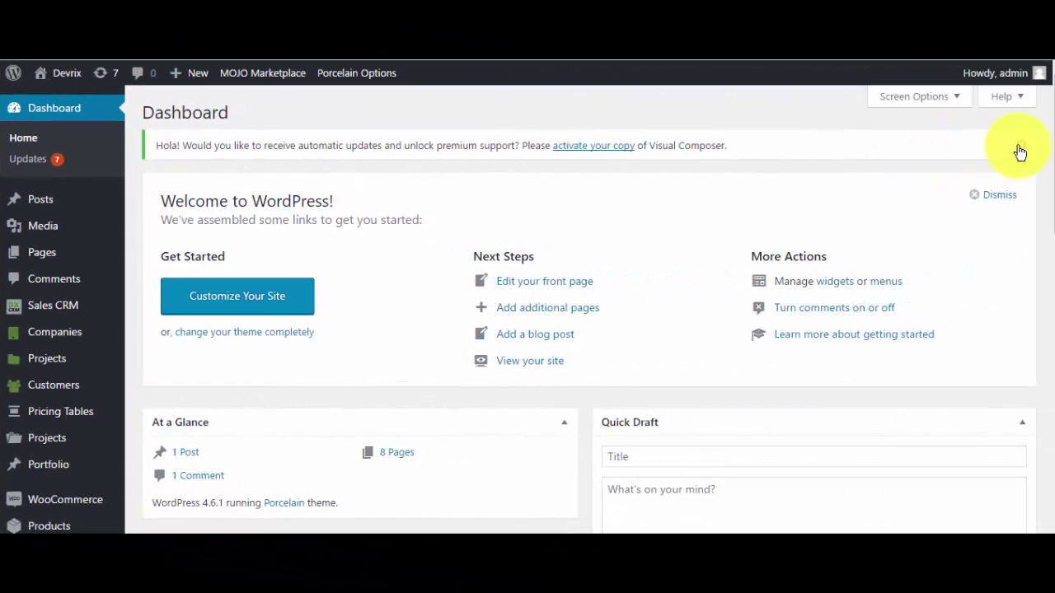
Dismiss the dashboard update notice and open the CRM Customers list.
left_click(1016, 145)
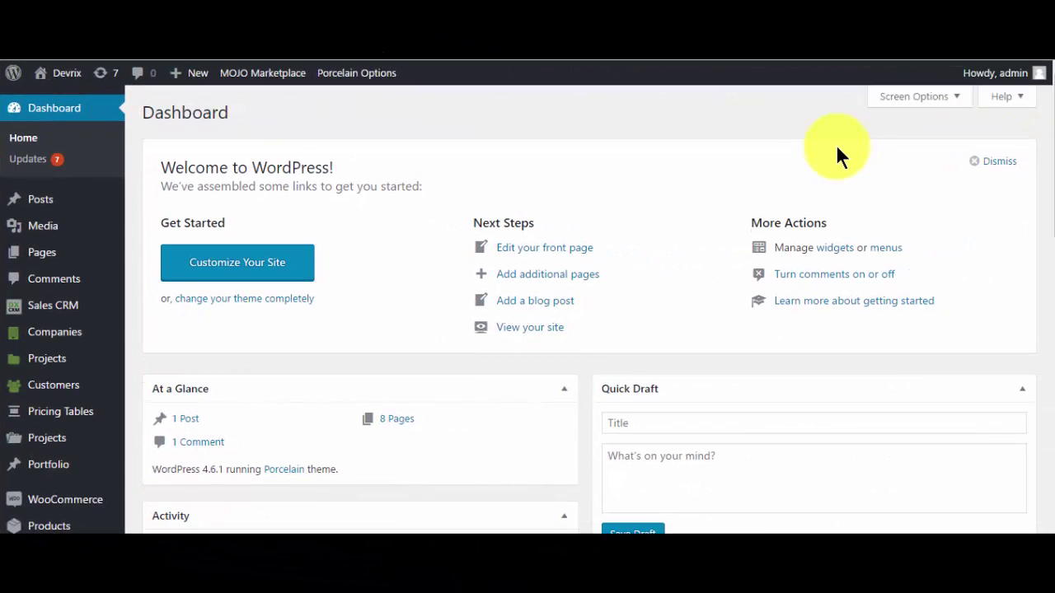
mouse_move(572, 403)
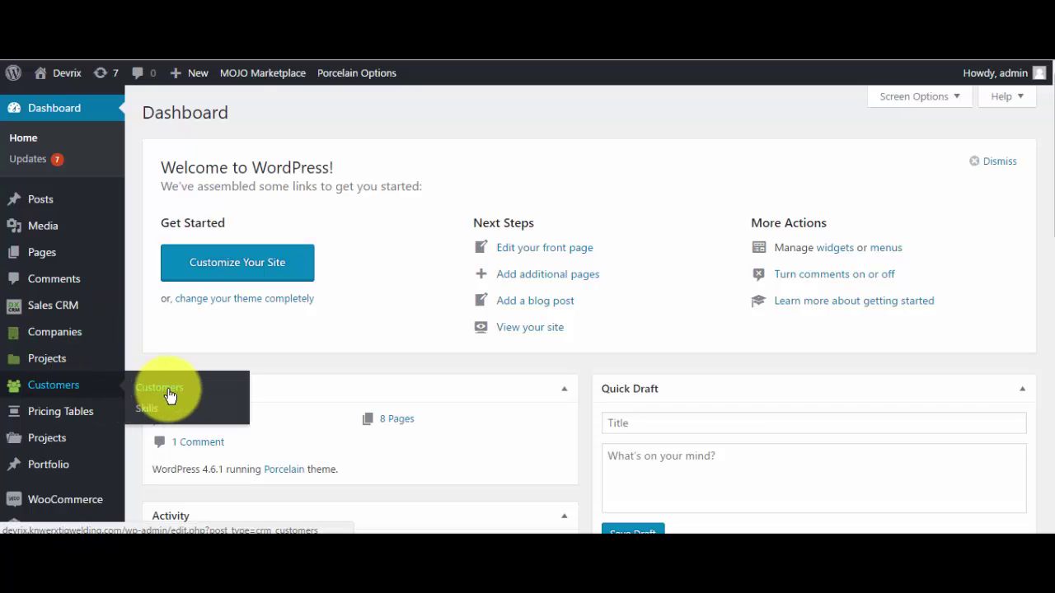
left_click(169, 396)
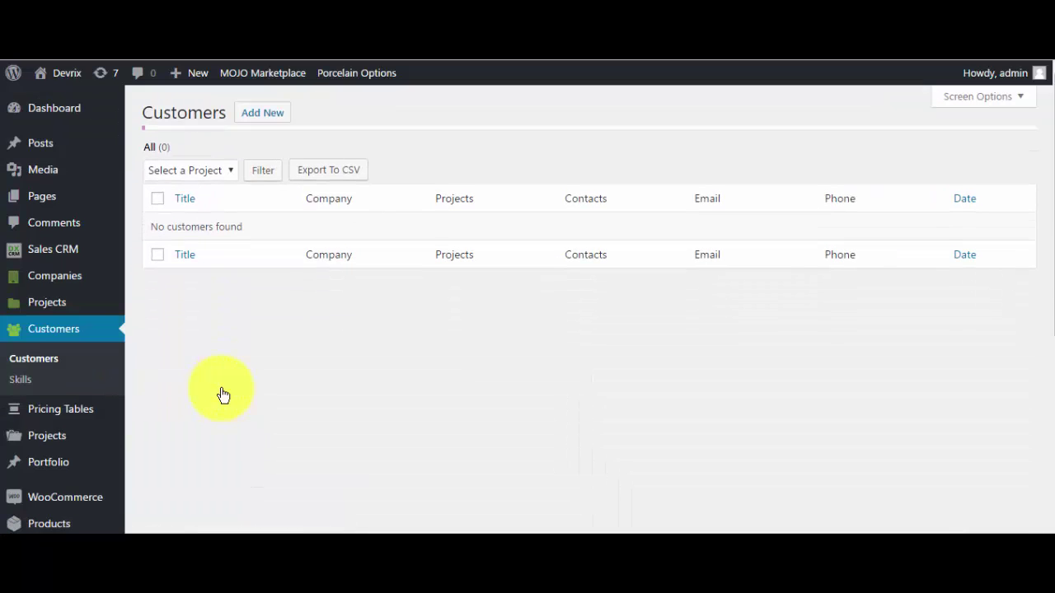
Start a new customer record with the customer's first and last name.
left_click(271, 113)
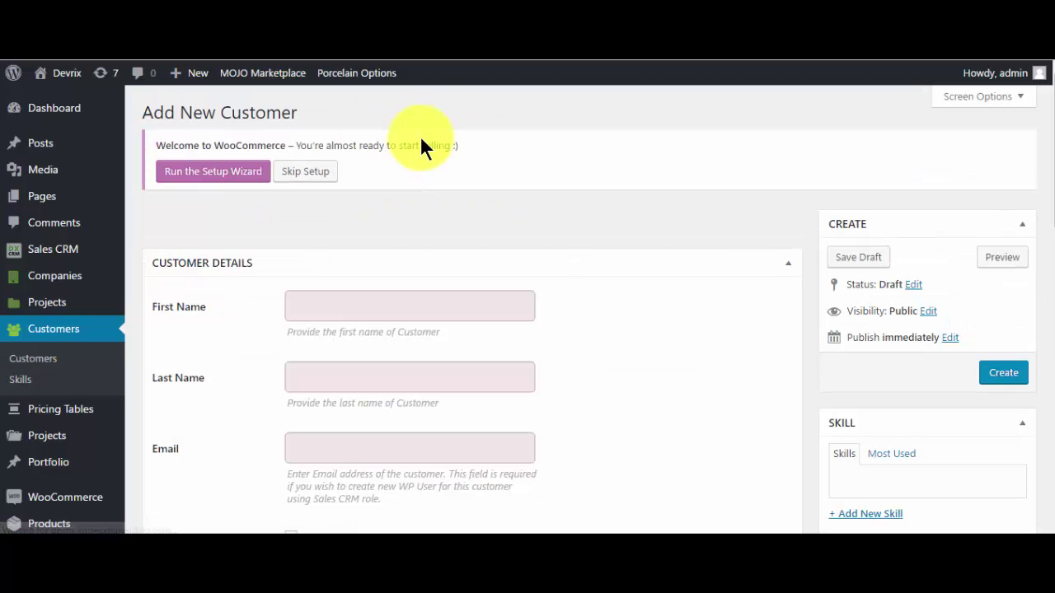
left_click(340, 305)
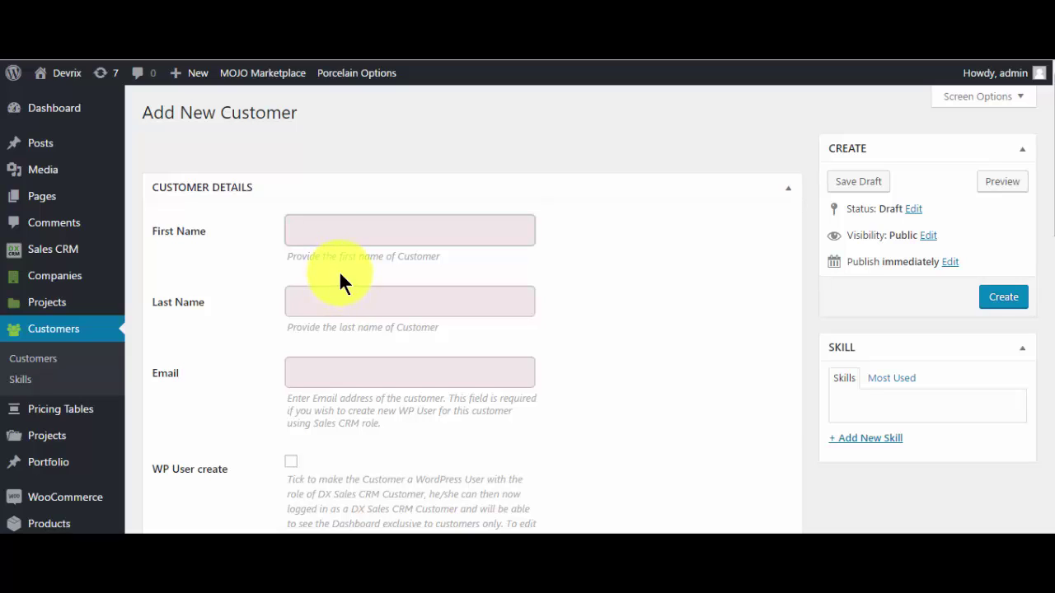
key("Tab")
Autofill email and phone from a saved suggestion, tick WP User create, and publish the customer.
left_click(337, 365)
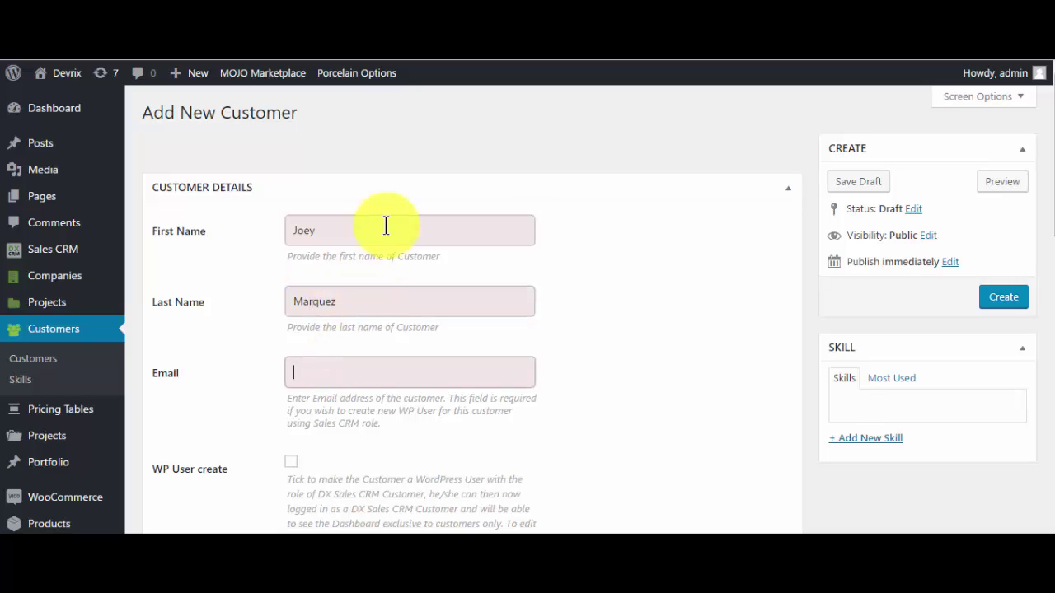
type("c")
left_click(322, 400)
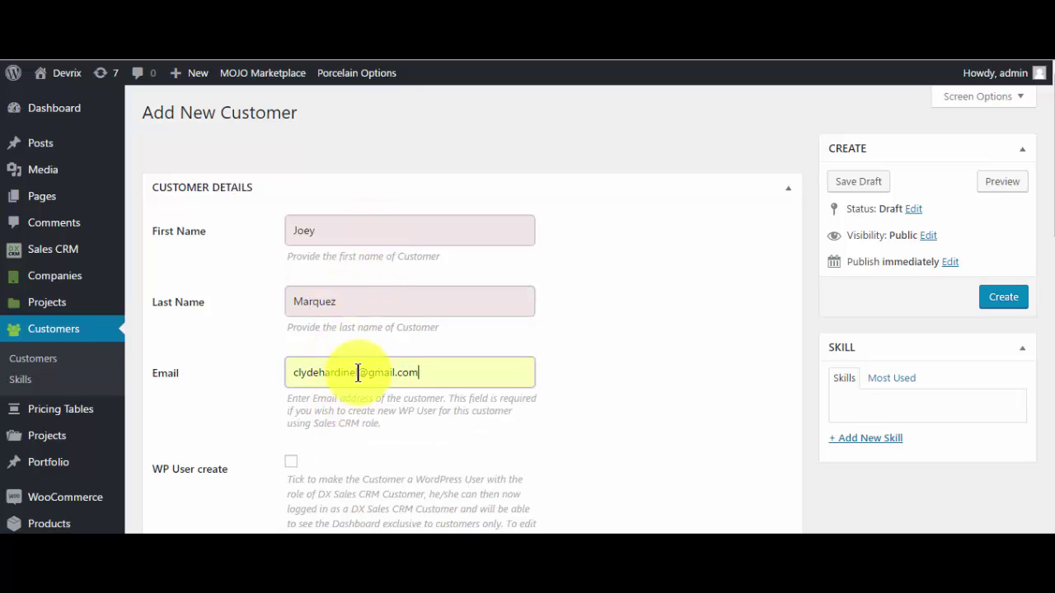
scroll(359, 377, "down", 1)
scroll(362, 371, "down", 1)
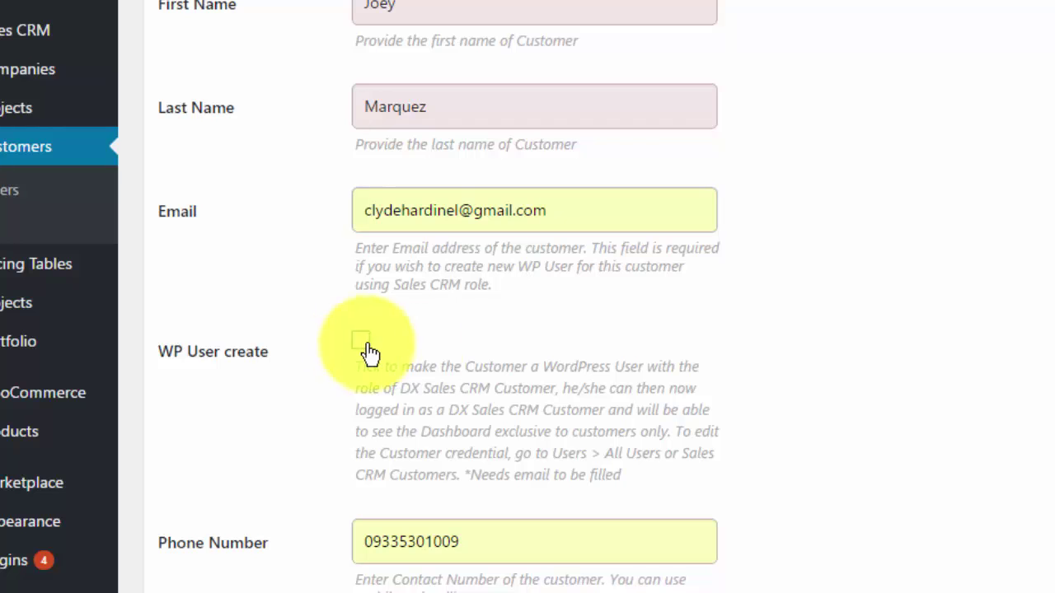
left_click(361, 344)
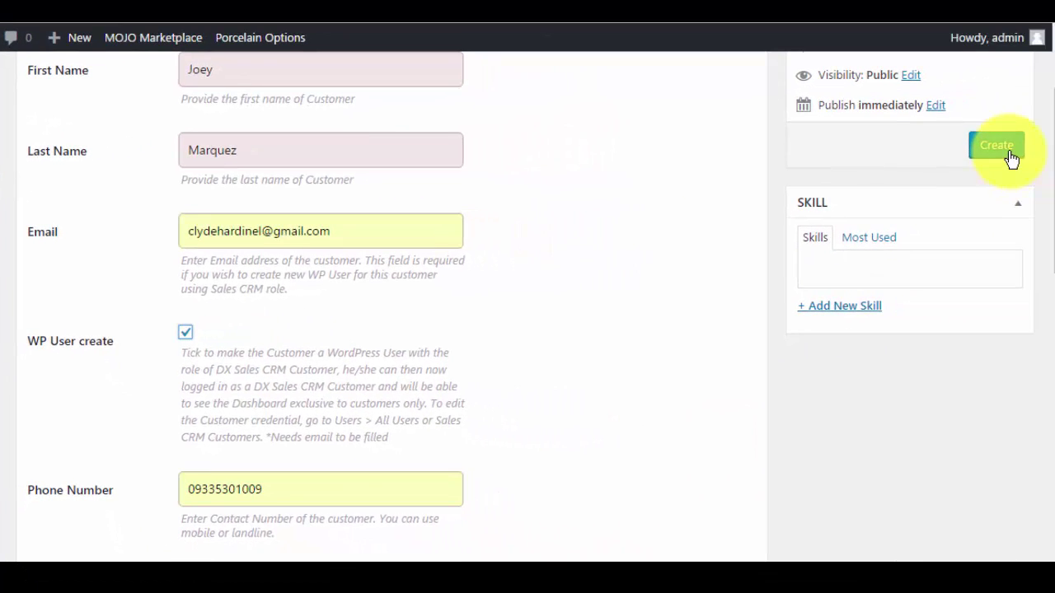
left_click(1002, 148)
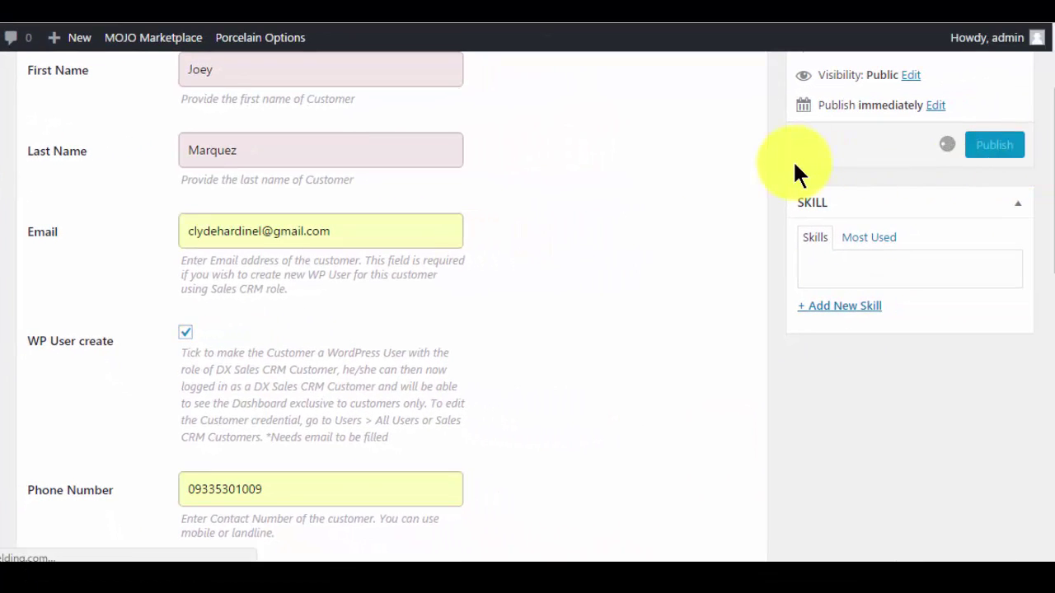